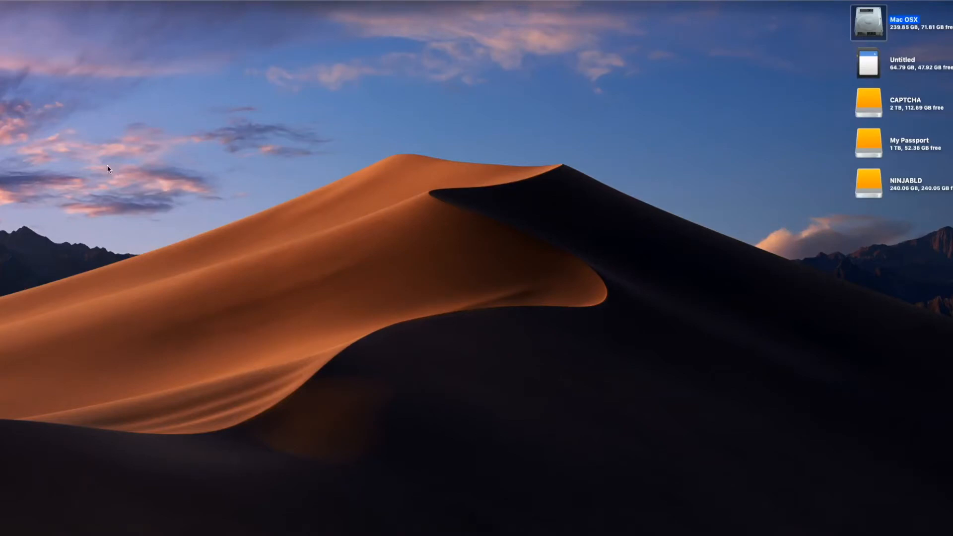
Step: Open Final Cut Pro and create a new library named Tutorial in the Movies folder
mouse_move(571, 519)
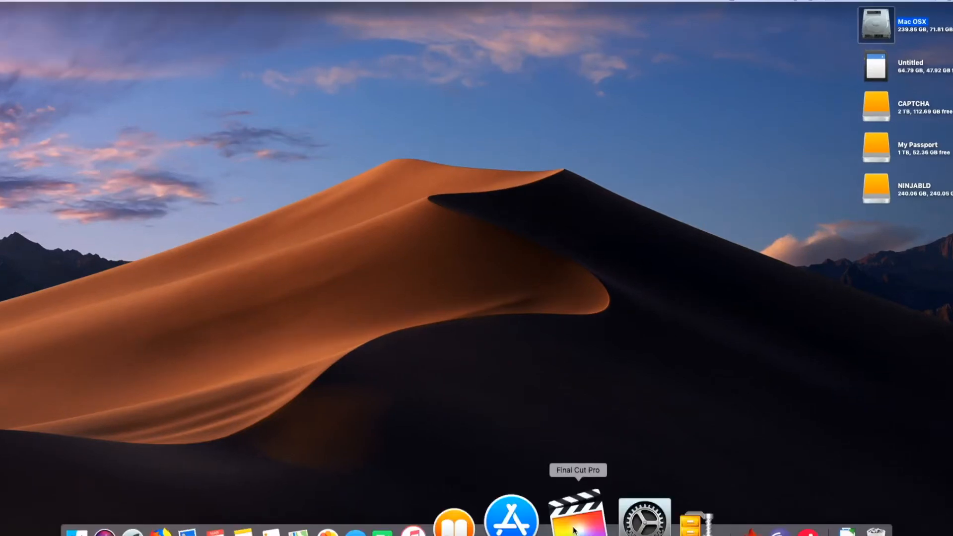
left_click(575, 530)
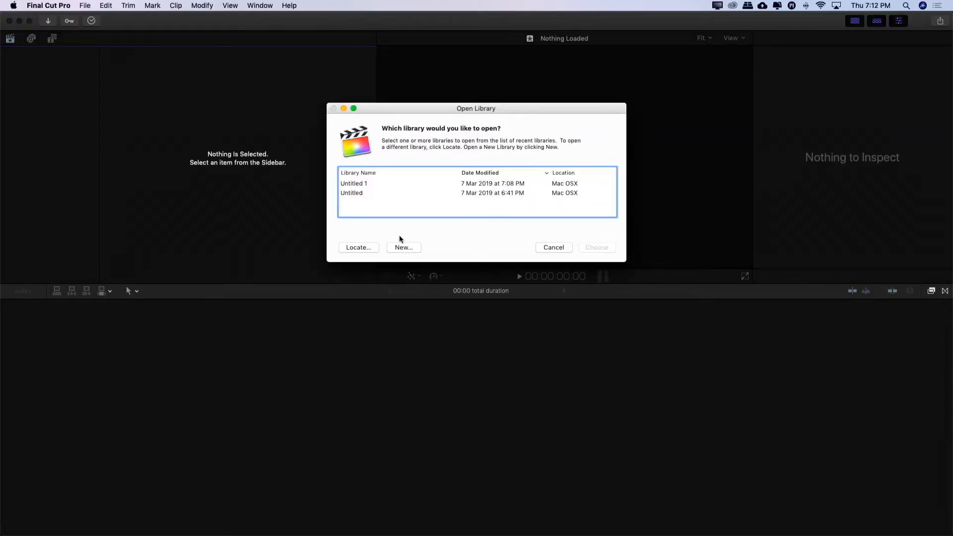
left_click(403, 248)
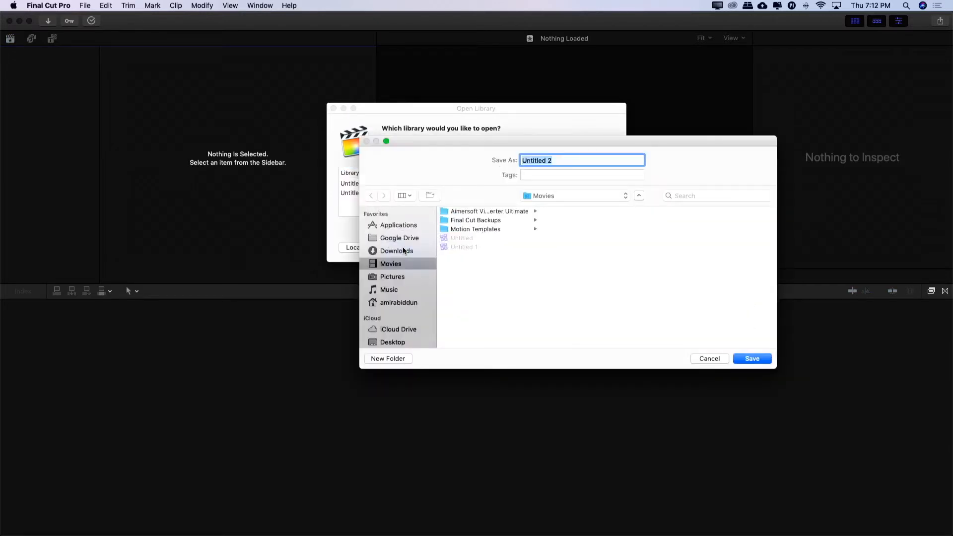
type("Tutorial")
key("Return")
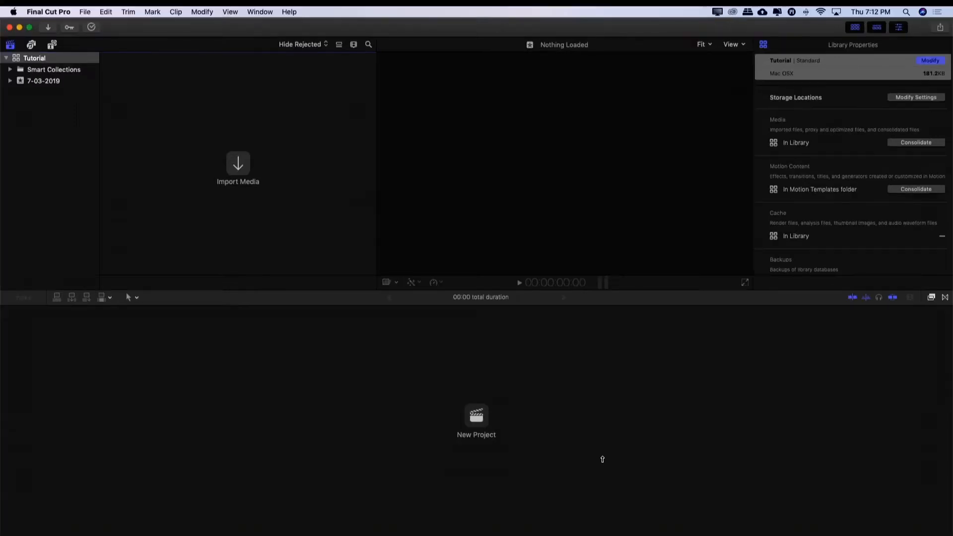
Step: Import clips MAH05485, MAH05487, MAH05490, MAH05567 and MAH05568 from the Untitled camera card into the 7-03-2019 event
left_click(238, 164)
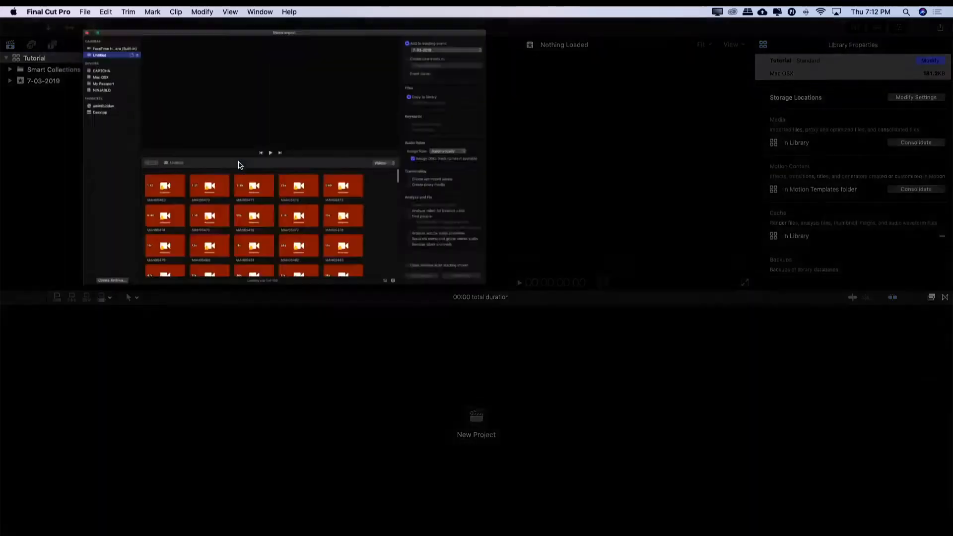
scroll(321, 370, "down", 5)
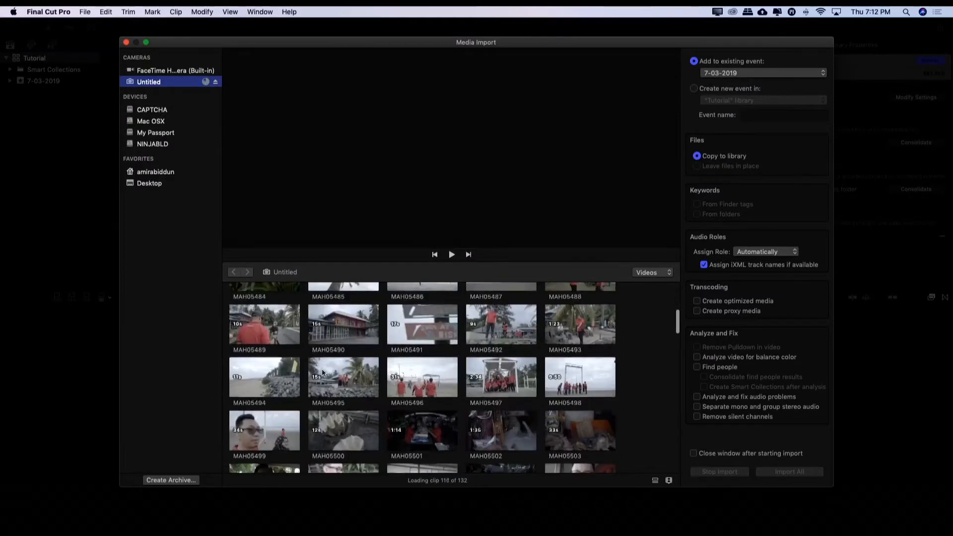
left_click(343, 303)
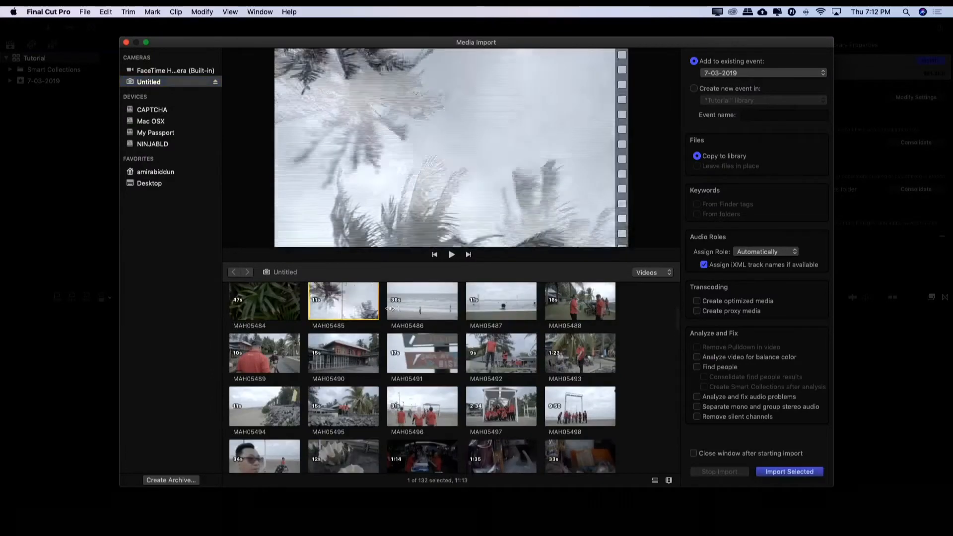
left_click(495, 312, "super")
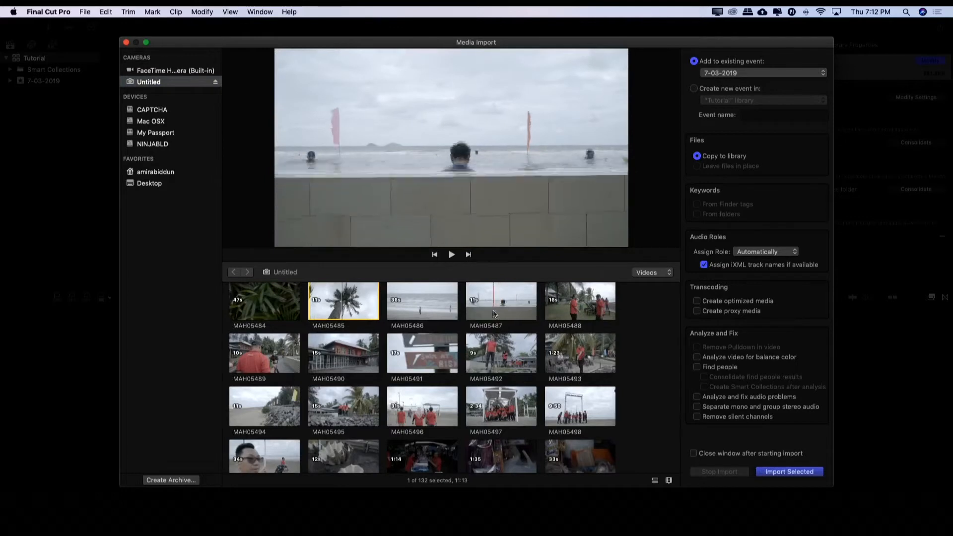
left_click(347, 355, "super")
scroll(356, 376, "down", 3)
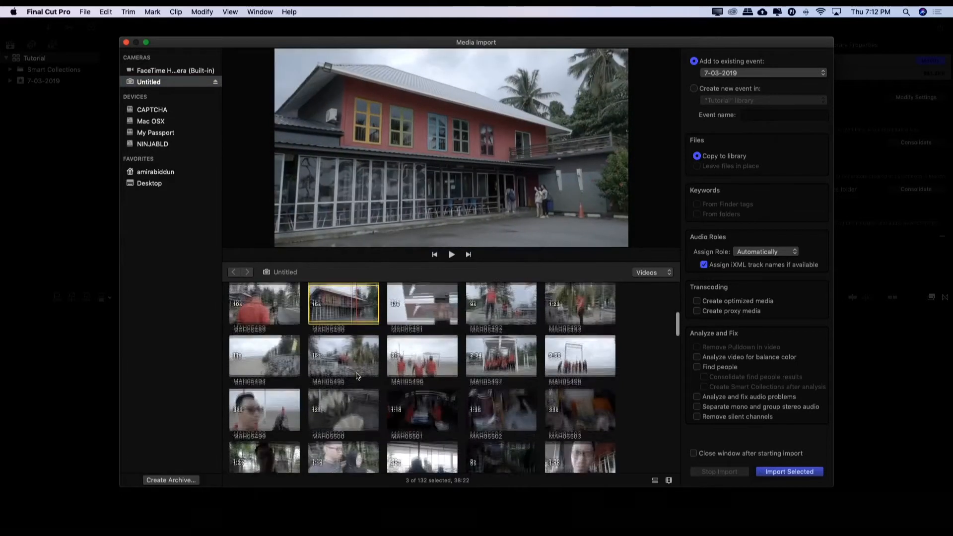
scroll(356, 376, "down", 15)
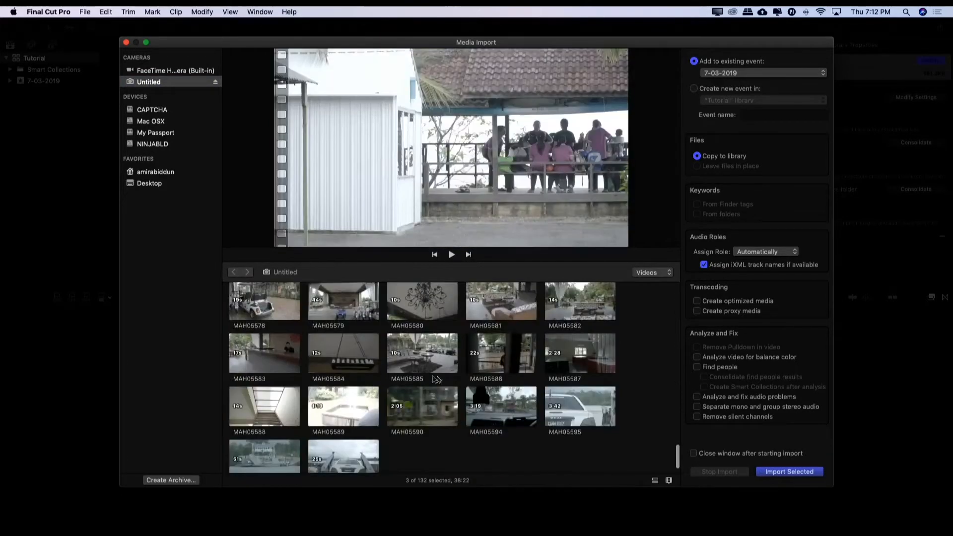
scroll(347, 367, "up", 5)
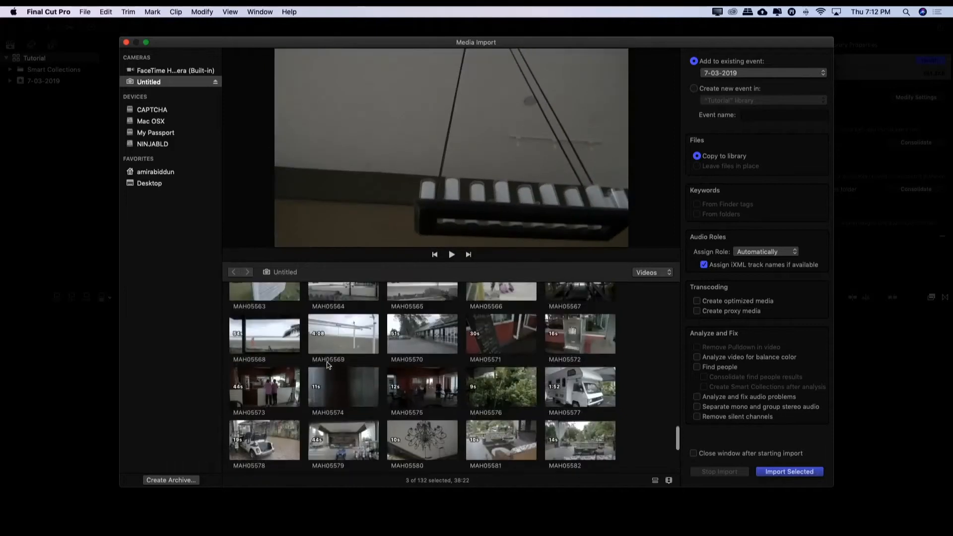
scroll(326, 366, "up", 1)
left_click(267, 385, "super")
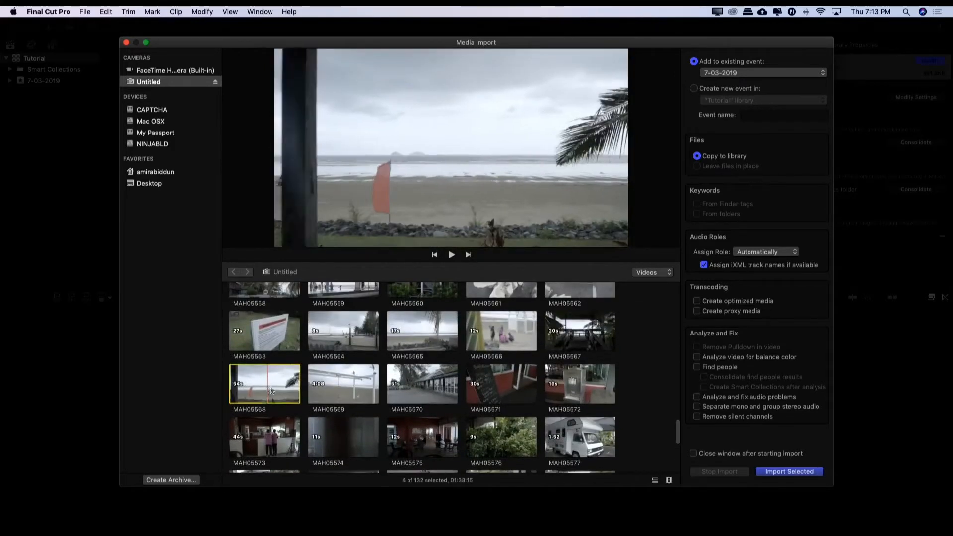
left_click(580, 332, "super")
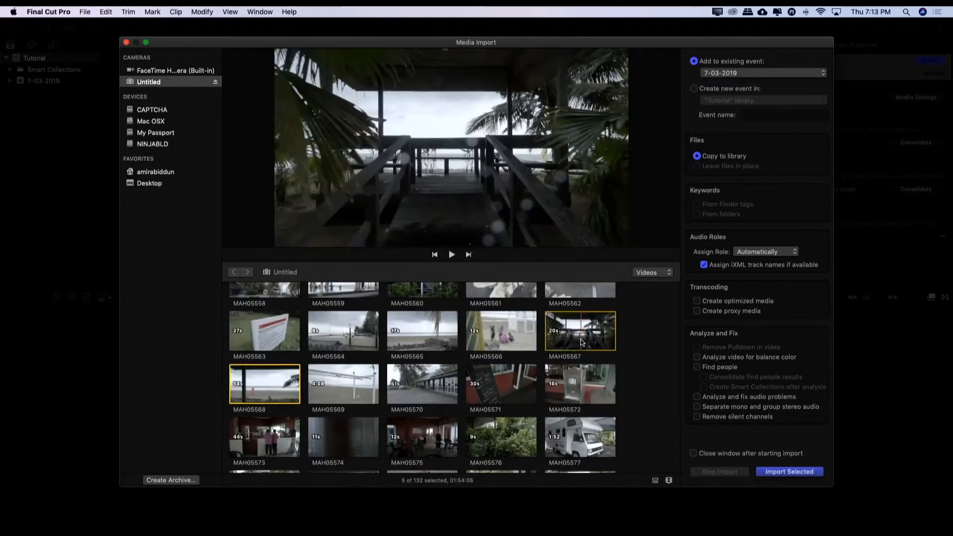
left_click(772, 473)
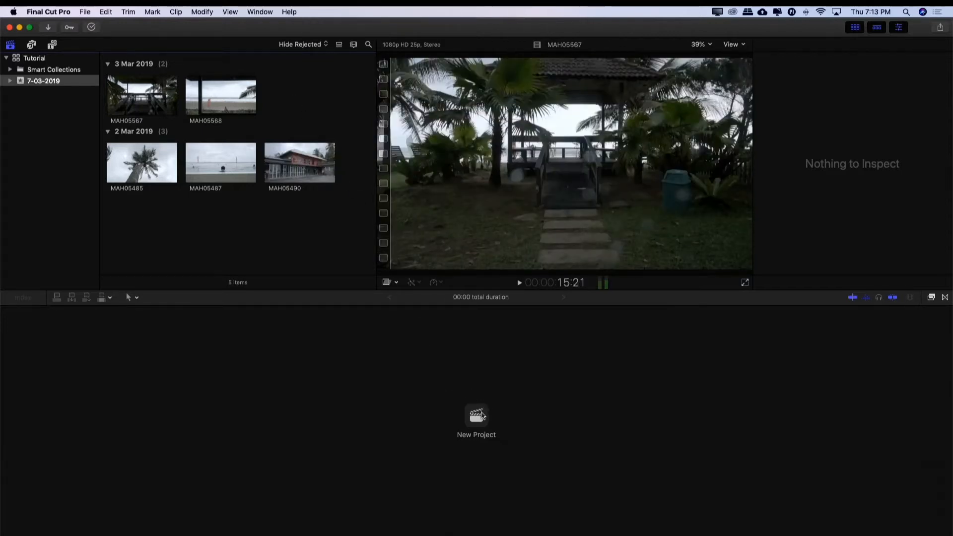
Step: Create a project named Tutorial with custom video settings of 1080p HD, 1920x1080 and 25p
left_click(475, 419)
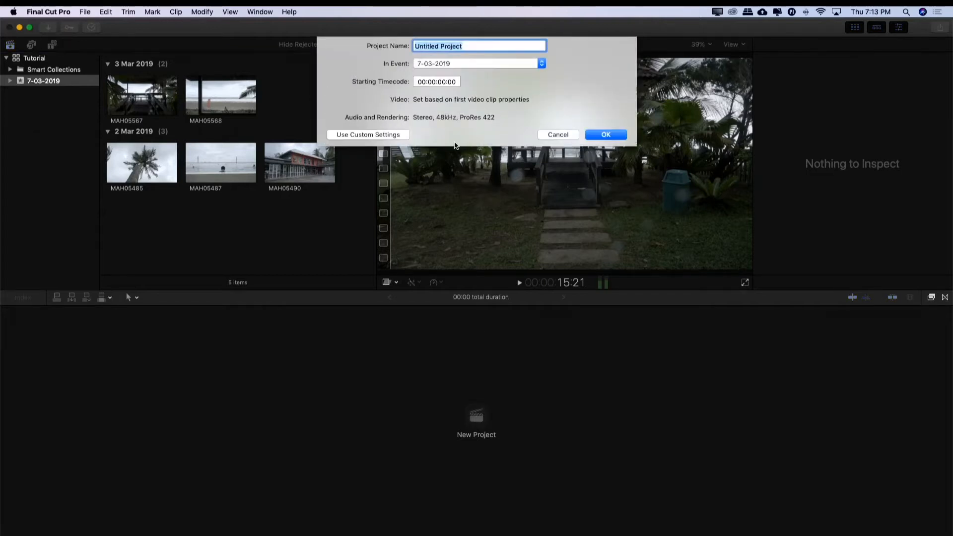
type("Tutorial")
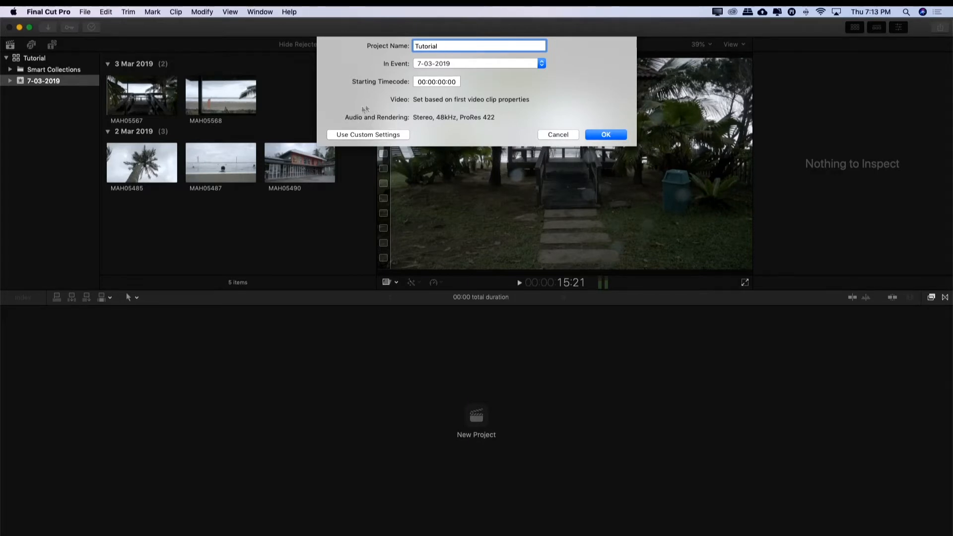
left_click(357, 135)
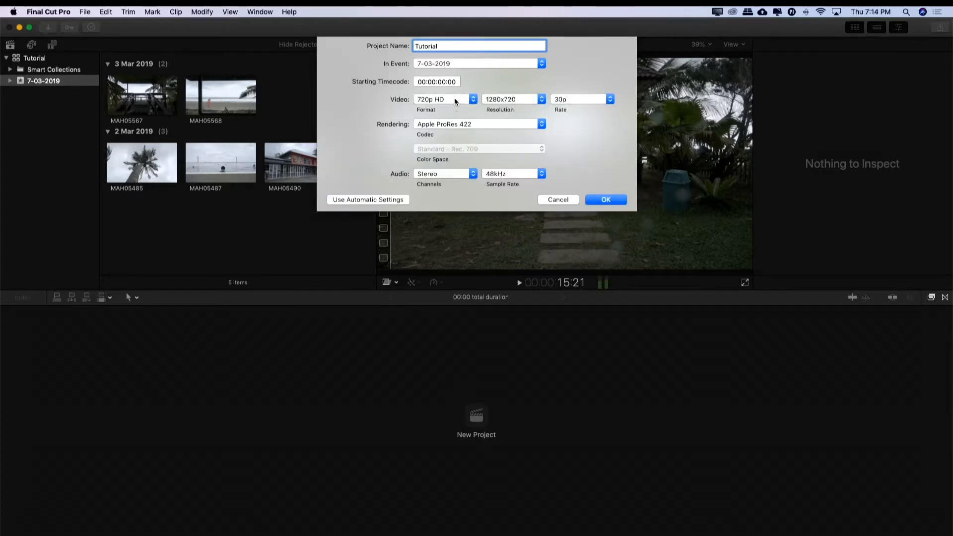
left_click(456, 101)
left_click(439, 81)
left_click(613, 101)
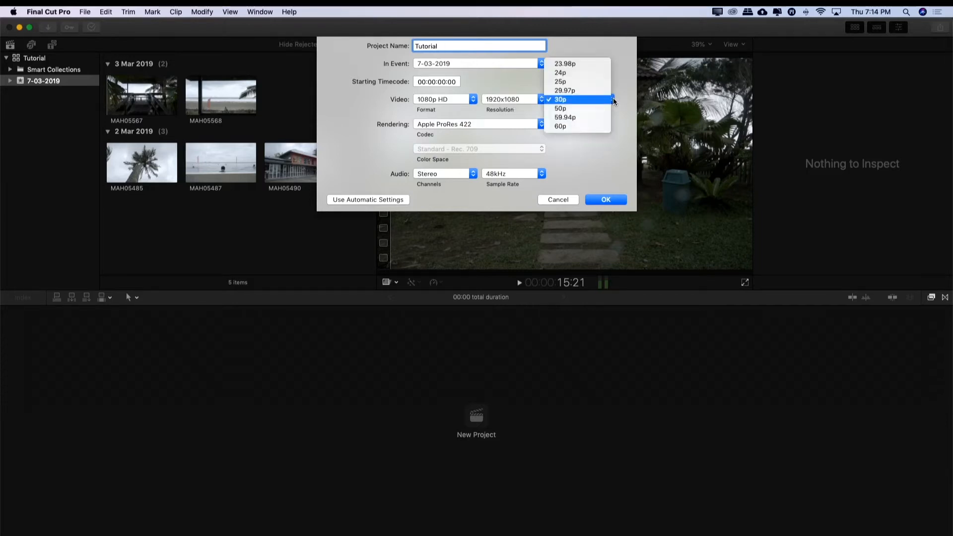
left_click(595, 86)
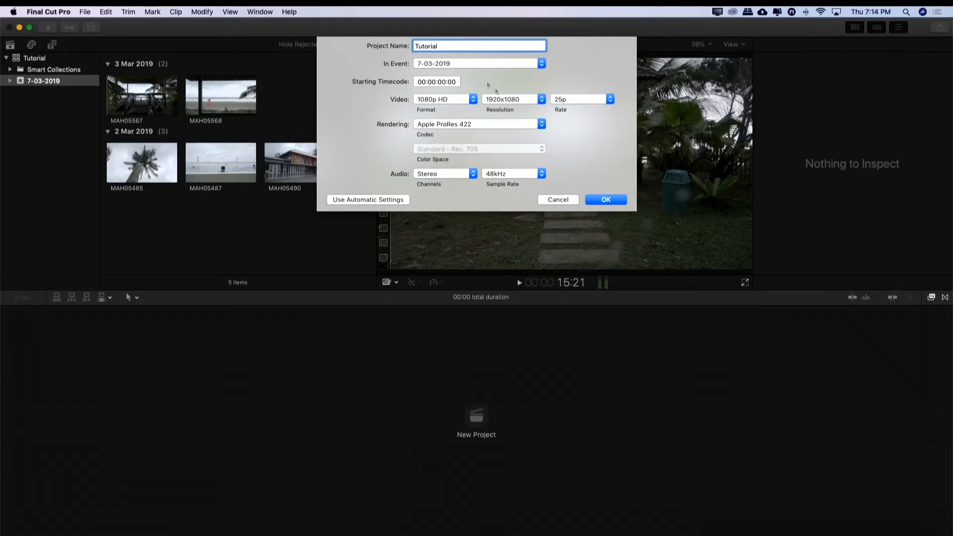
left_click(606, 199)
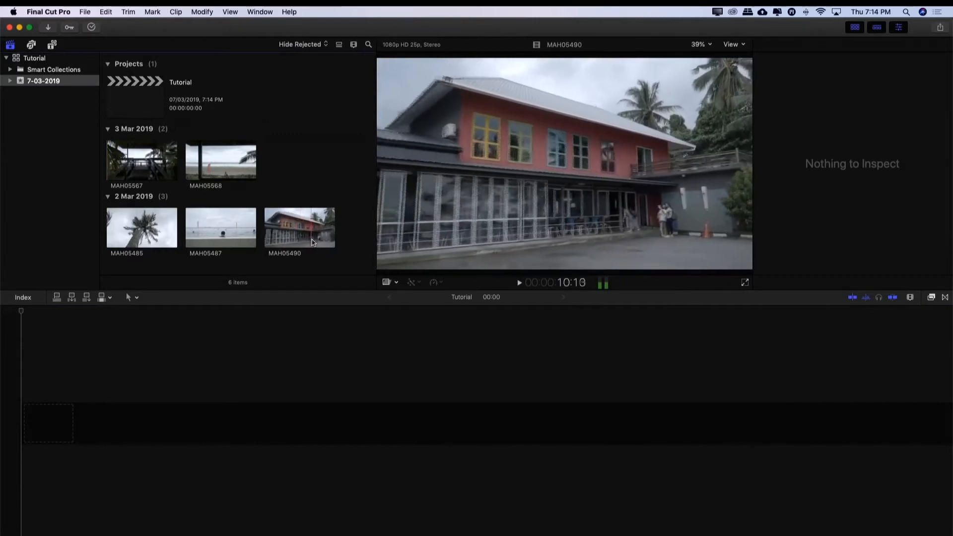
Step: Add to the timeline, in order, short ranges of MAH05490 (about 4:14), MAH05485 (3:18), MAH05568 (9:09) and MAH05487 (3:03)
left_click_drag(317, 242, 286, 397)
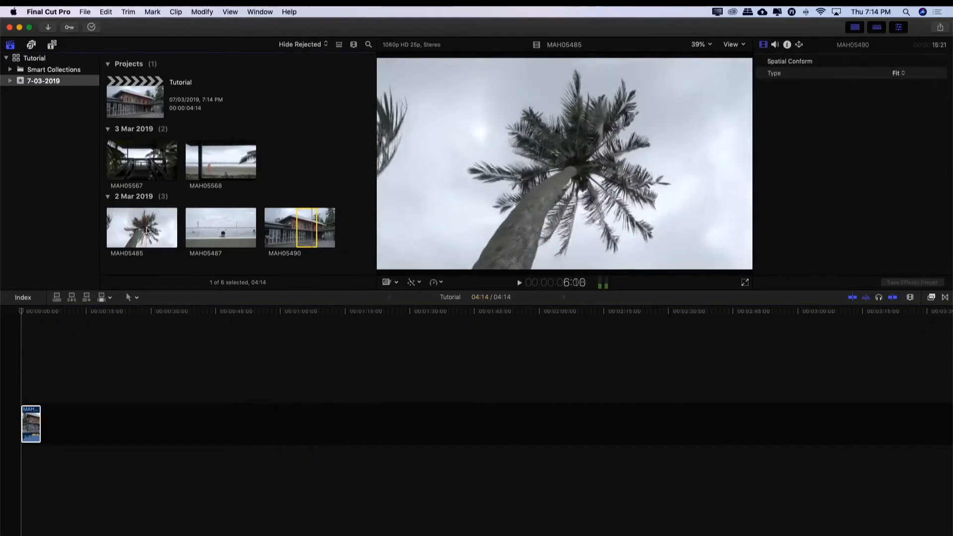
left_click_drag(157, 227, 209, 397)
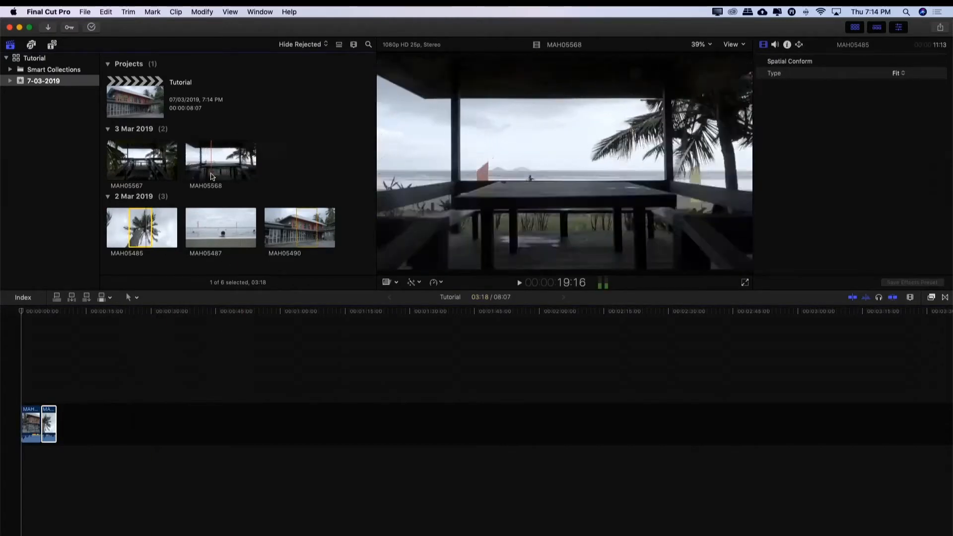
left_click_drag(205, 176, 216, 174)
key("e")
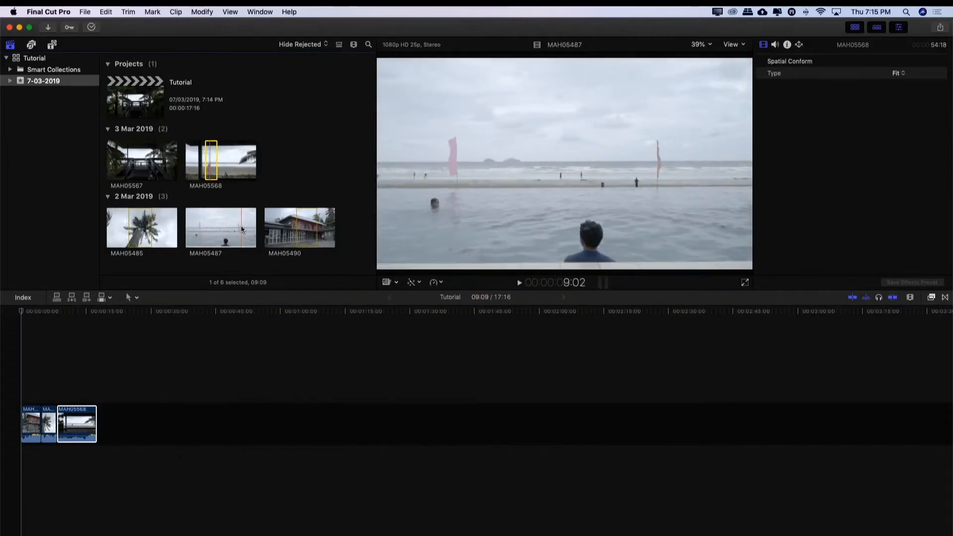
mouse_move(242, 228)
left_mouse_down()
mouse_move(222, 227)
mouse_move(239, 406)
mouse_move(108, 466)
left_mouse_up()
Step: Trim the start and end of the MAH05568 clip in the timeline to a duration of about 9:04
left_click(909, 297)
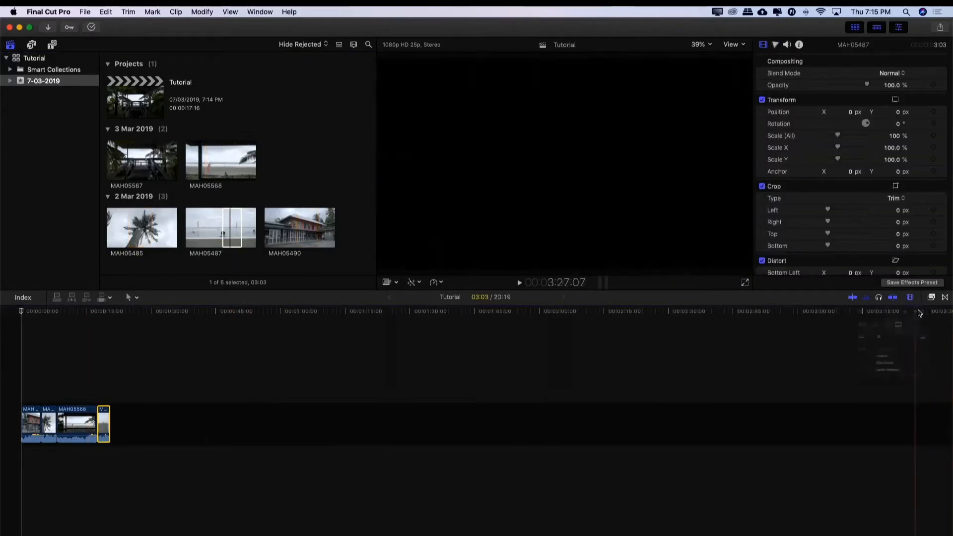
left_click(932, 319)
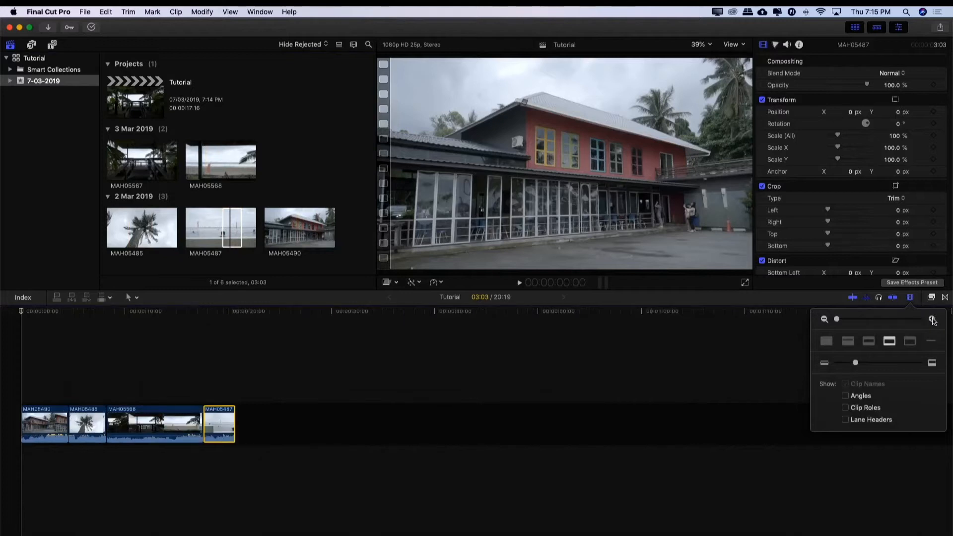
left_click(932, 319)
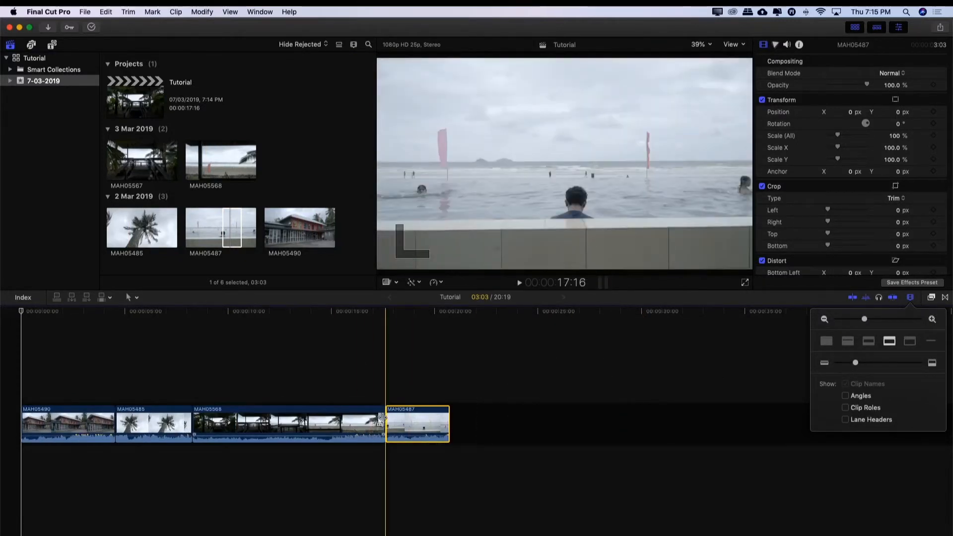
left_click_drag(193, 419, 213, 413)
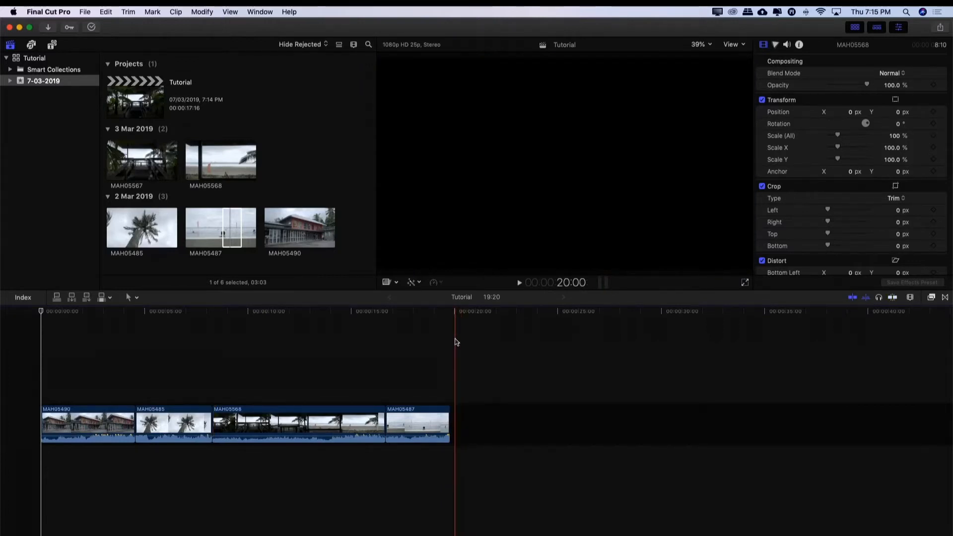
left_click(455, 342)
left_click_drag(215, 430, 208, 429)
left_click_drag(384, 427, 388, 420)
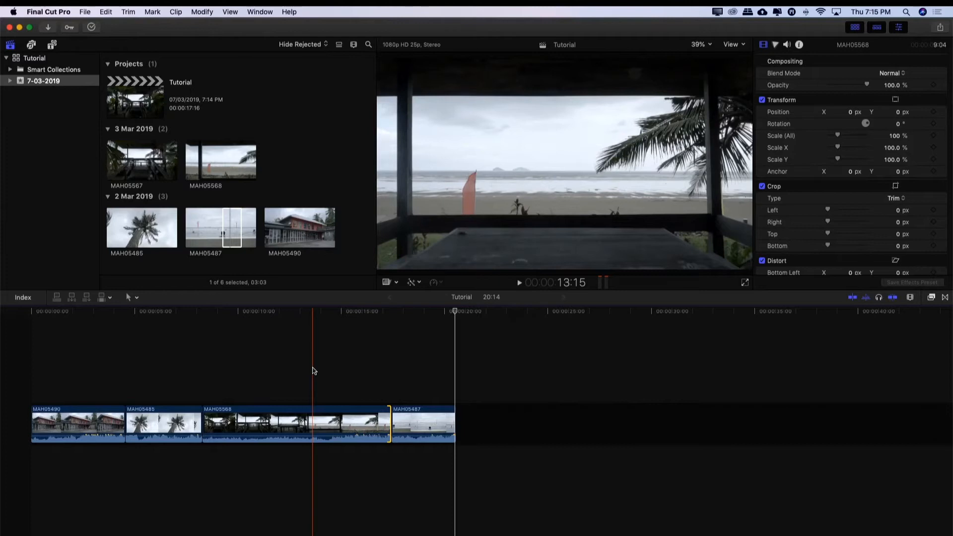
Step: Search all titles for "adjust" and place the Adjustment Layer above the clips, stretched from the timeline start to 20:12
scroll(313, 371, "right", 2)
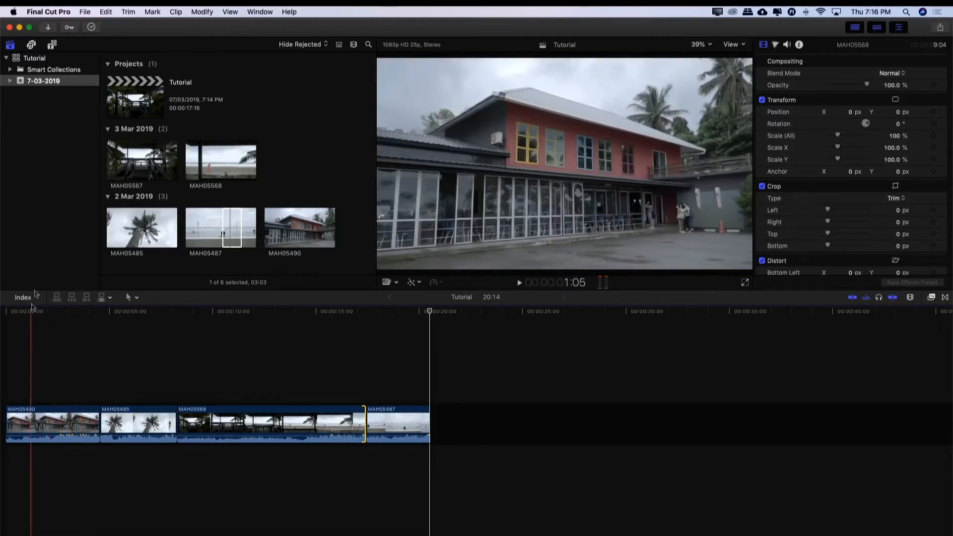
left_click(53, 46)
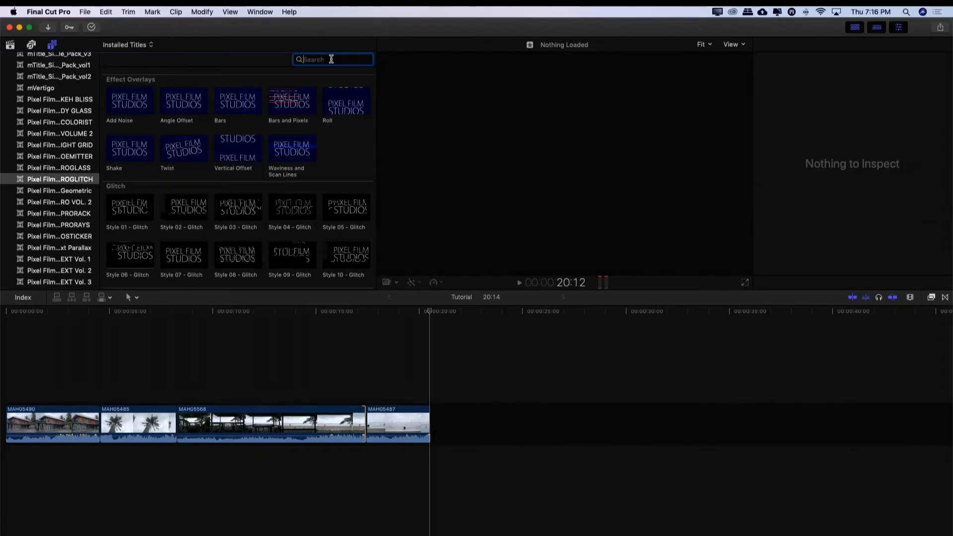
type("adjust")
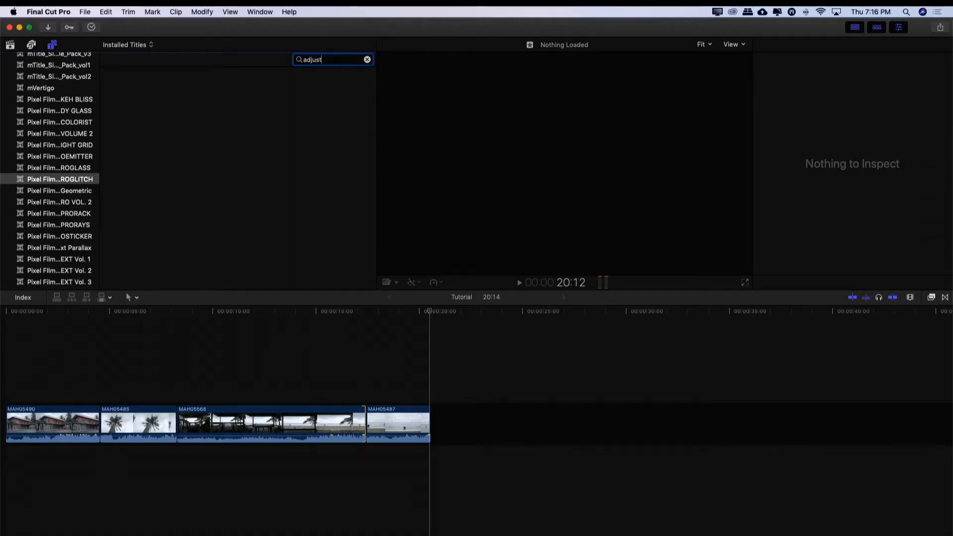
scroll(57, 62, "up", 10)
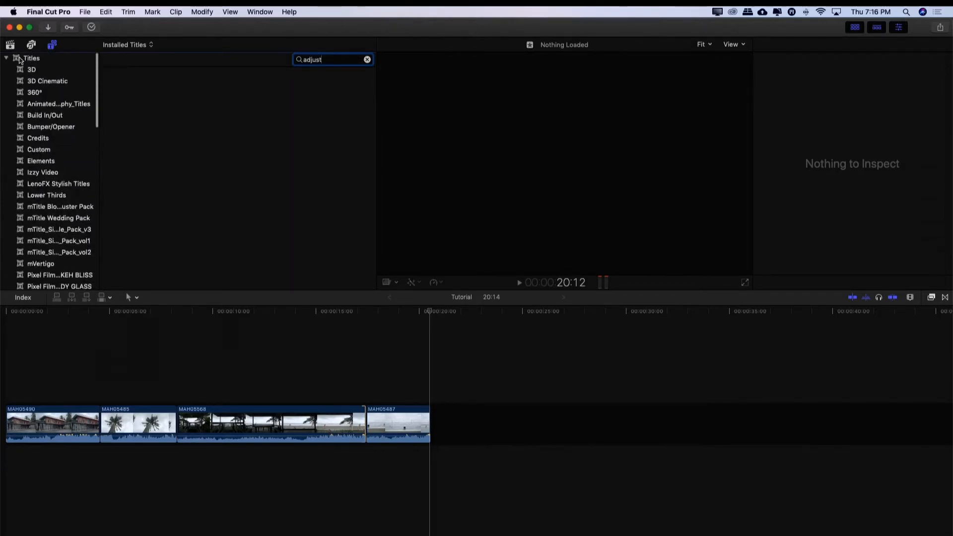
left_click(20, 58)
left_click_drag(137, 104, 11, 392)
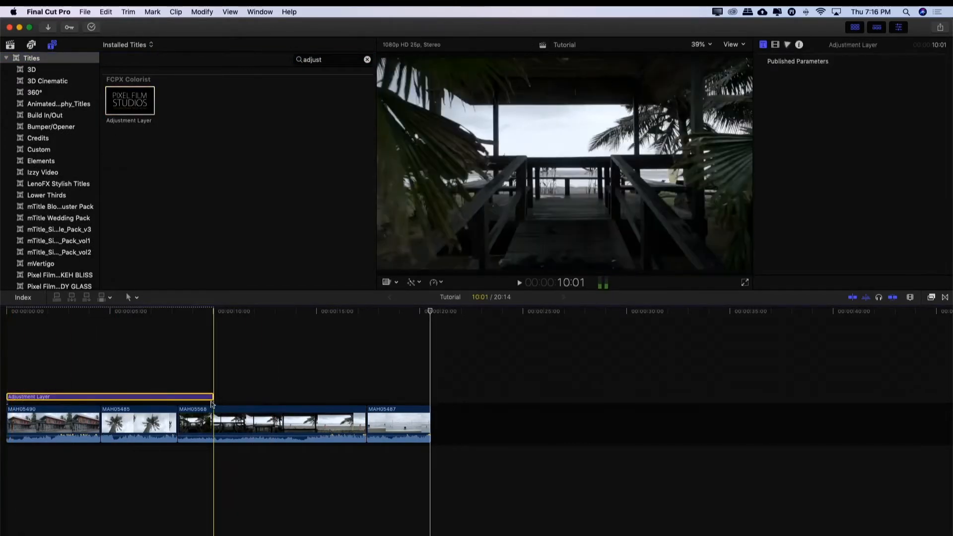
left_click_drag(213, 396, 427, 396)
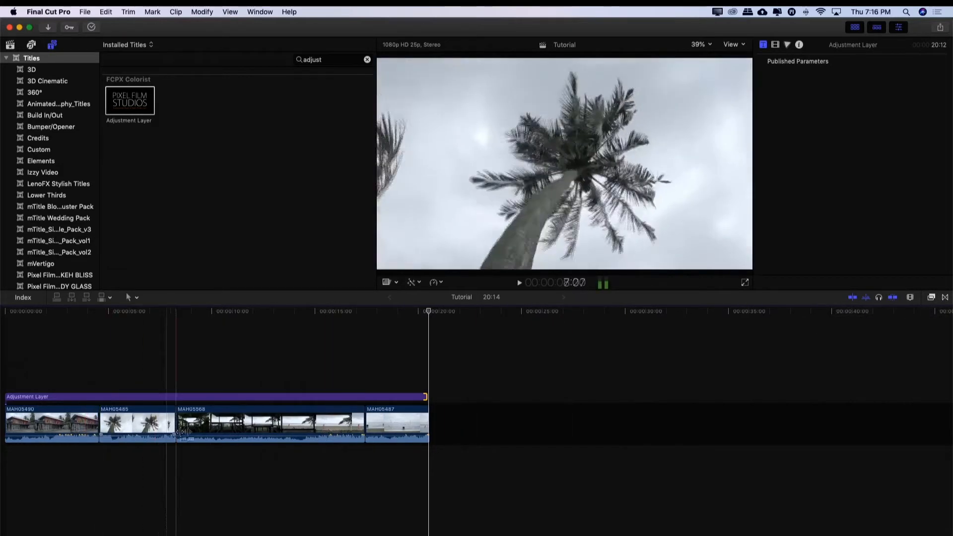
left_click(415, 398)
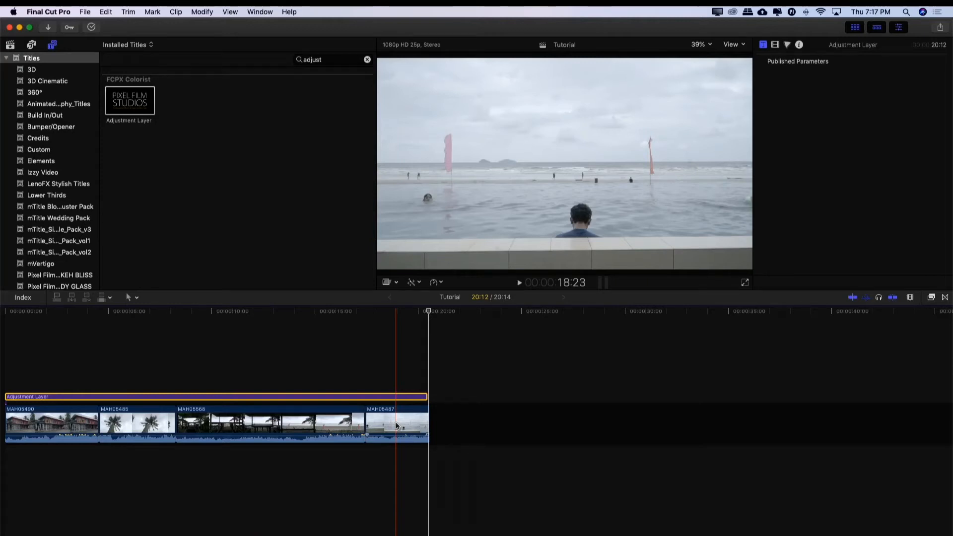
Step: Apply the FilmConvertPro2 effect from the Film Emulation category to the Adjustment Layer
left_click(944, 298)
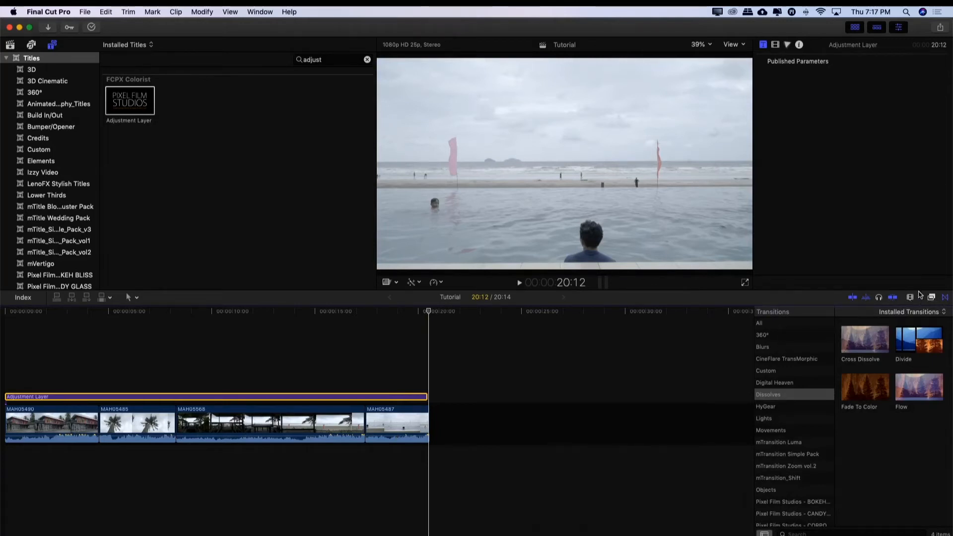
left_click(932, 297)
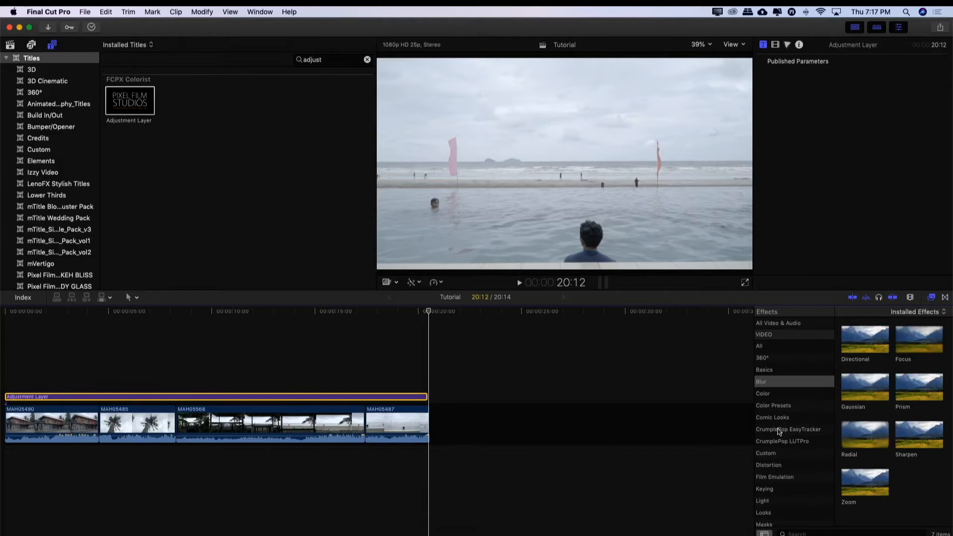
scroll(780, 433, "down", 3)
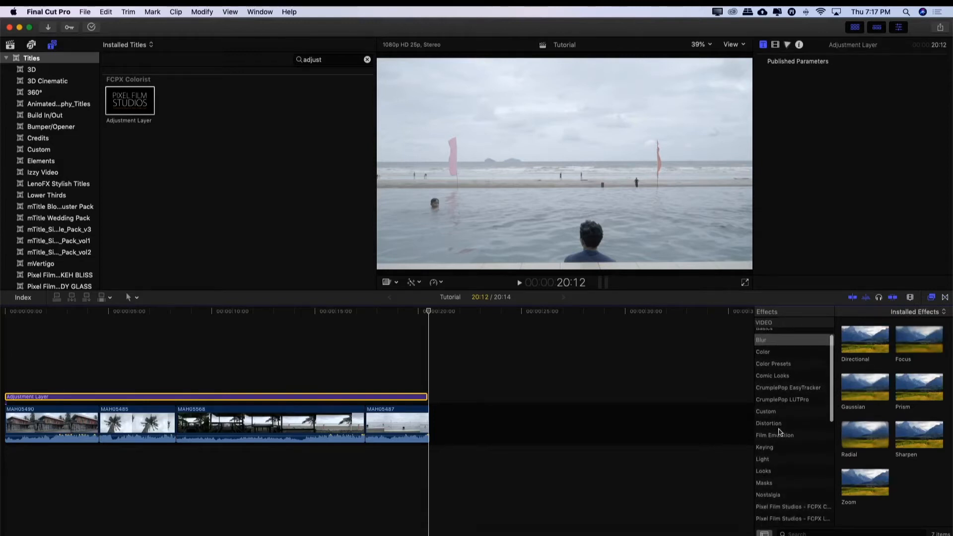
left_click(778, 437)
left_click(864, 346)
left_click_drag(863, 346, 367, 399)
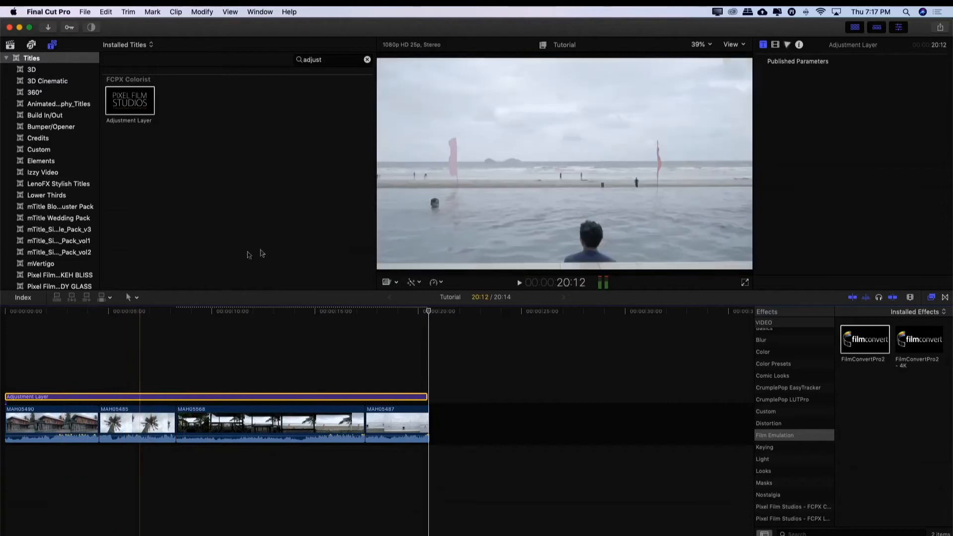
Step: Set the FilmConvertPro2 camera profile to make Sony, model A6500 and profile S-Log2 S-Gamut, previewed at 6:18 on the palm clip
left_click(144, 397)
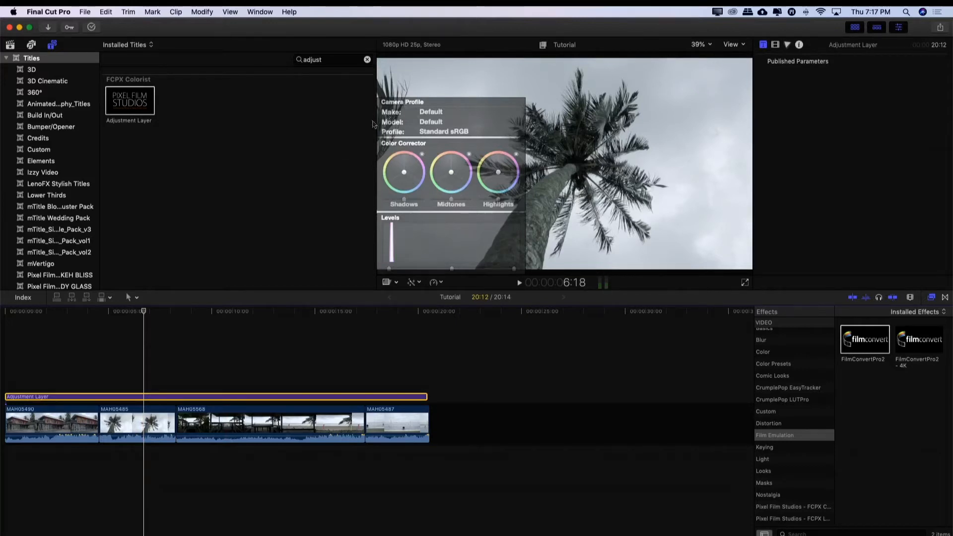
left_click(420, 111)
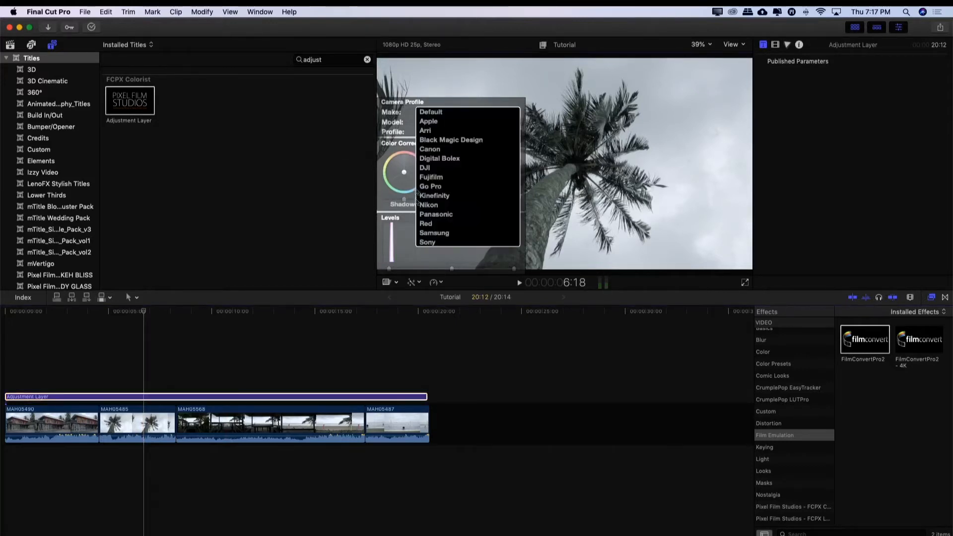
left_click(425, 242)
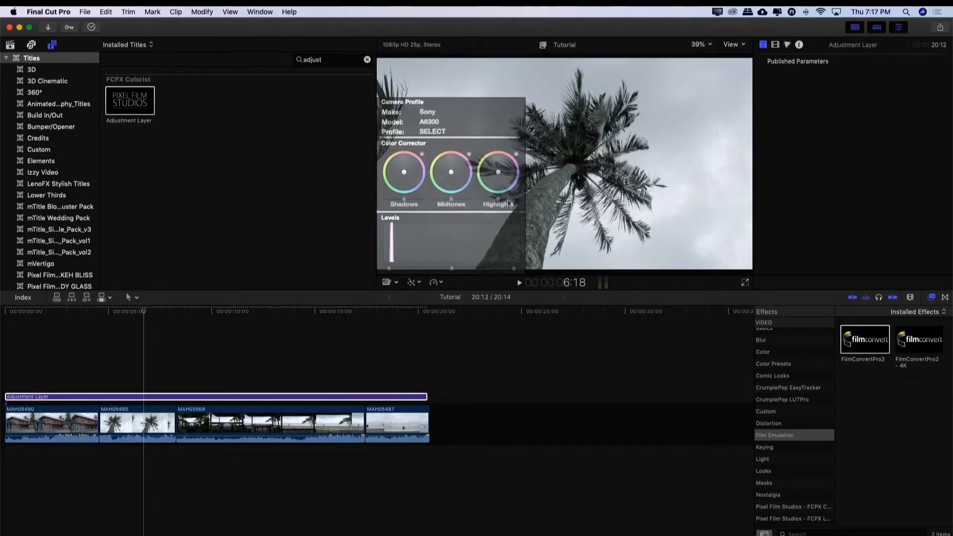
left_click(430, 122)
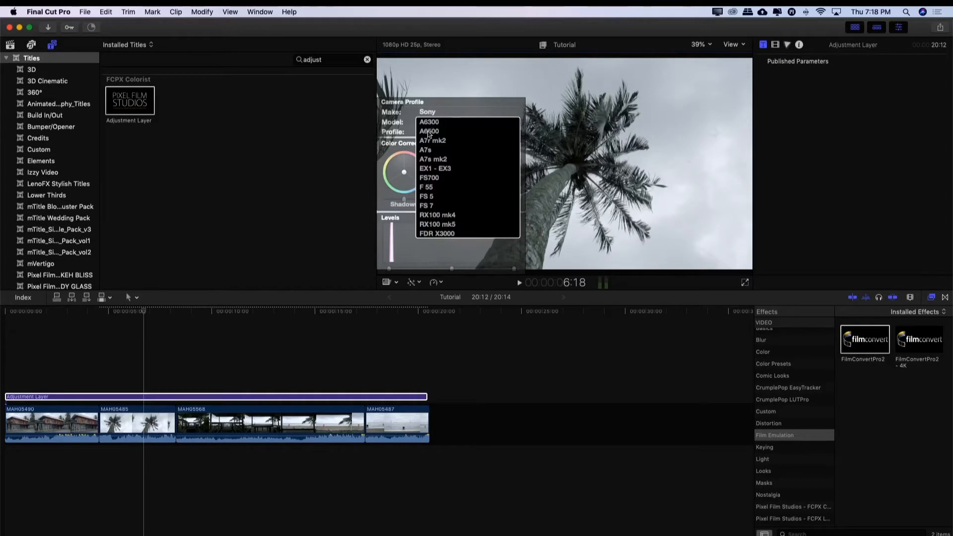
left_click(428, 132)
left_click(434, 133)
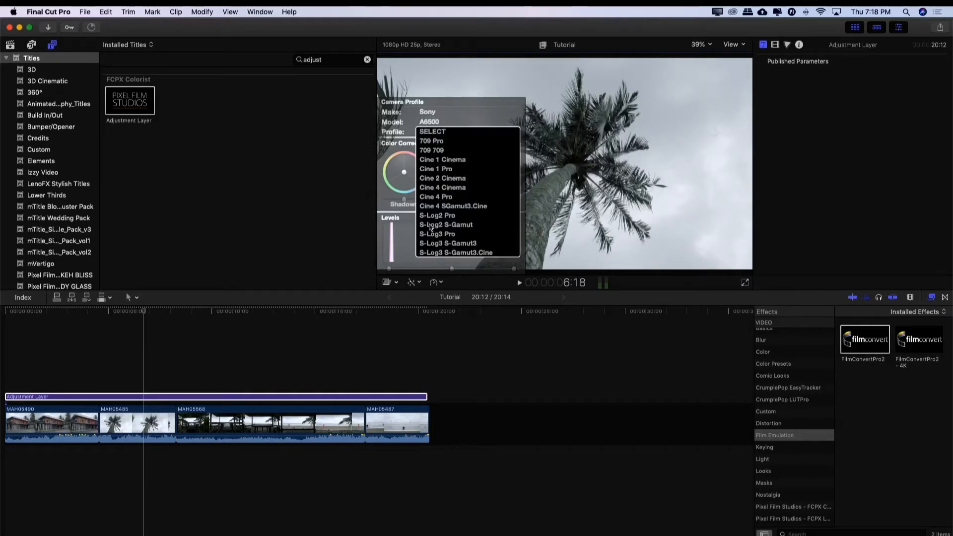
left_click(451, 225)
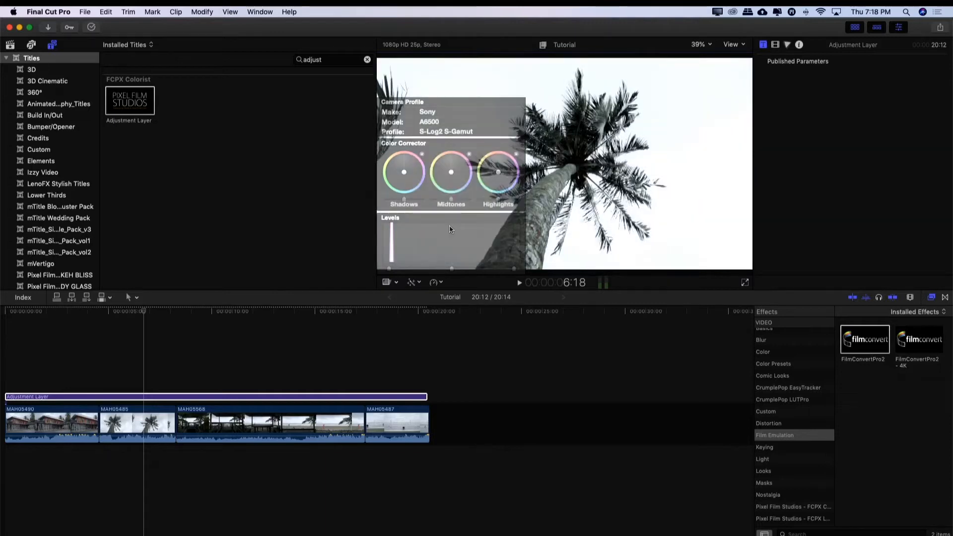
left_click(433, 133)
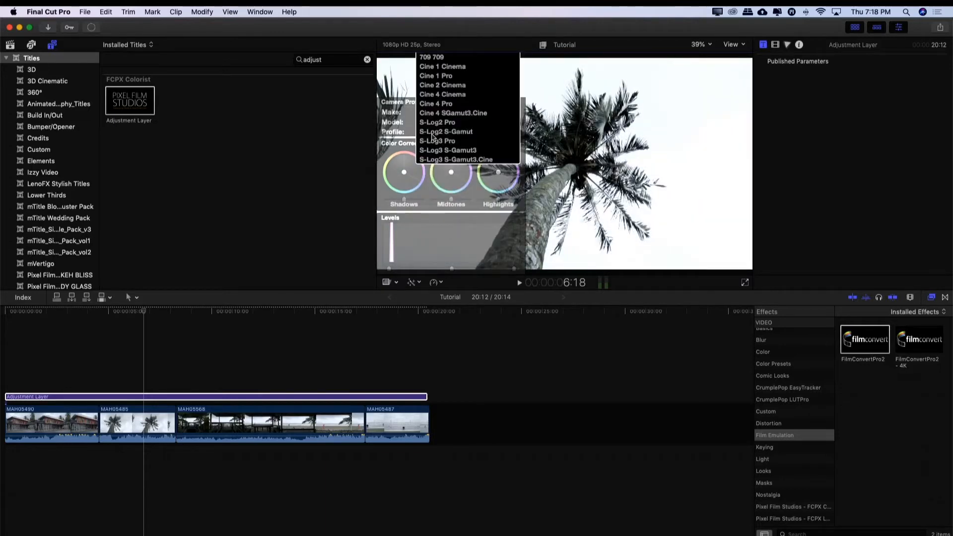
left_click(461, 132)
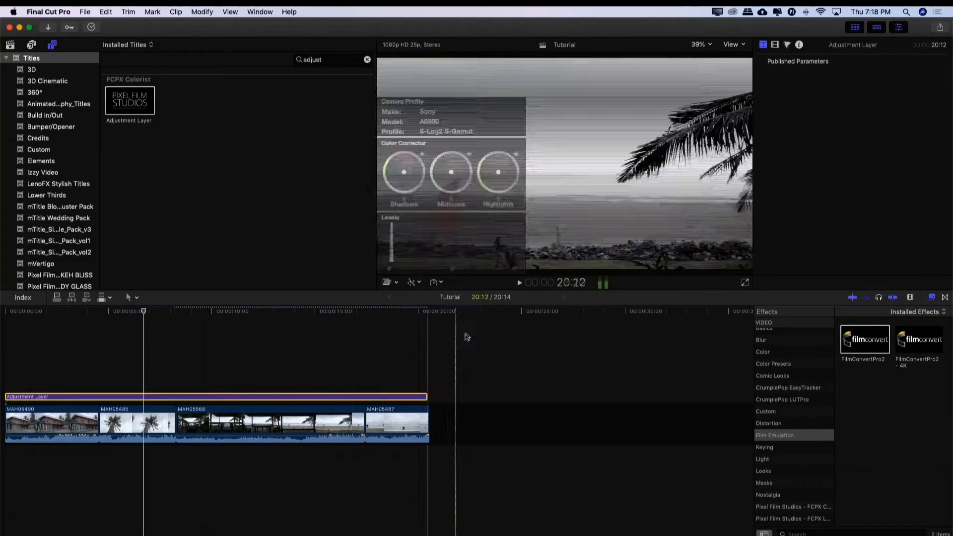
Step: Turn off Show OSC for FilmConvertPro2 on the Adjustment Layer to hide its overlay in the viewer
left_click(490, 343)
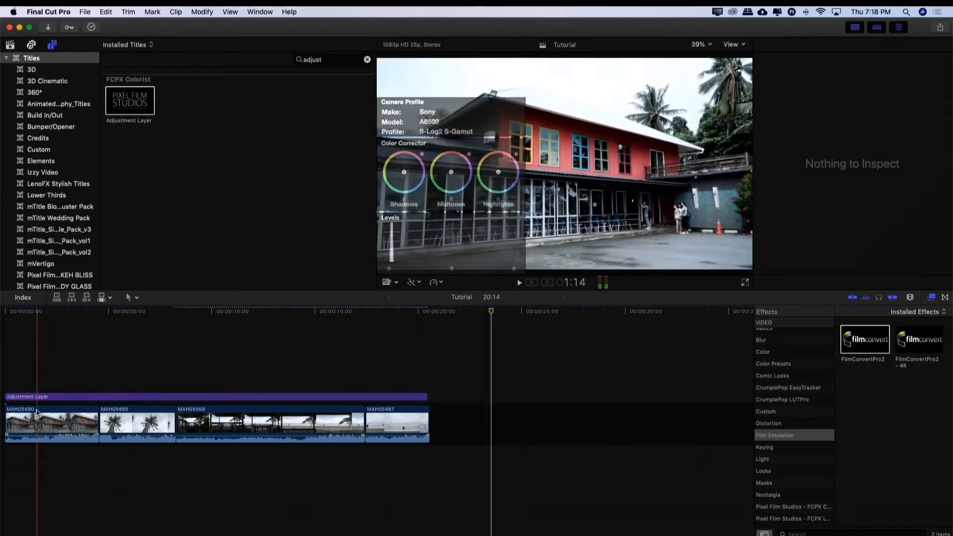
left_click(72, 397)
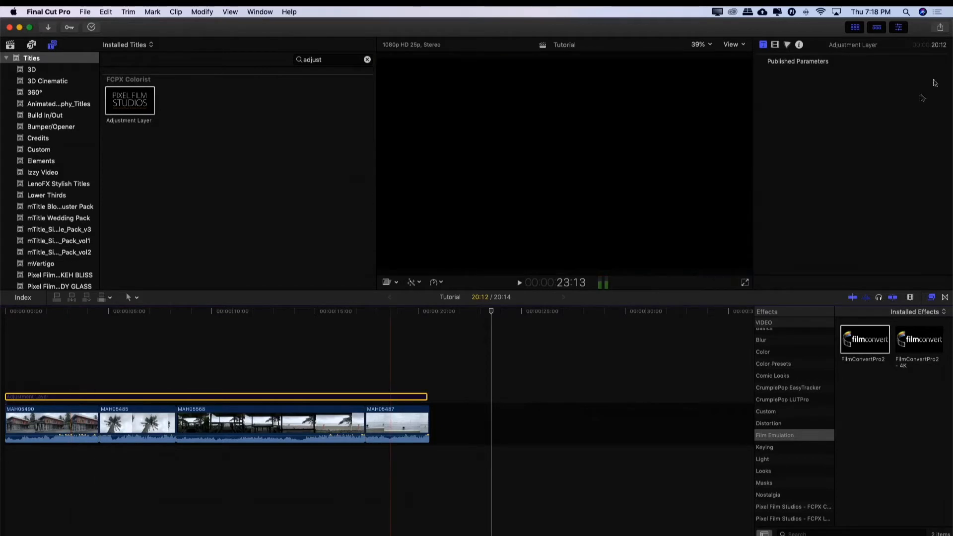
left_click(775, 46)
left_click(896, 86)
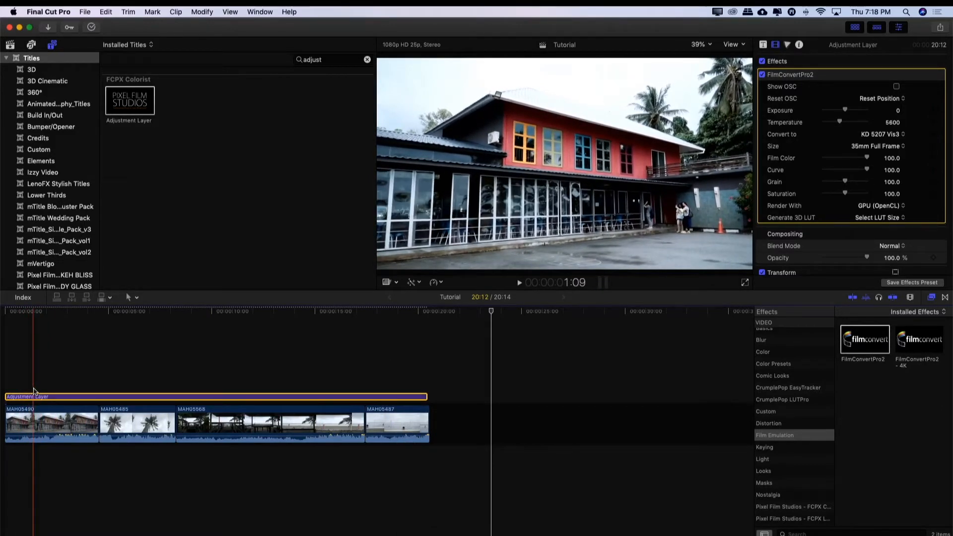
Step: Extend the end of the Adjustment Layer to the end of the last clip, for a duration of 20:14
left_click(64, 385)
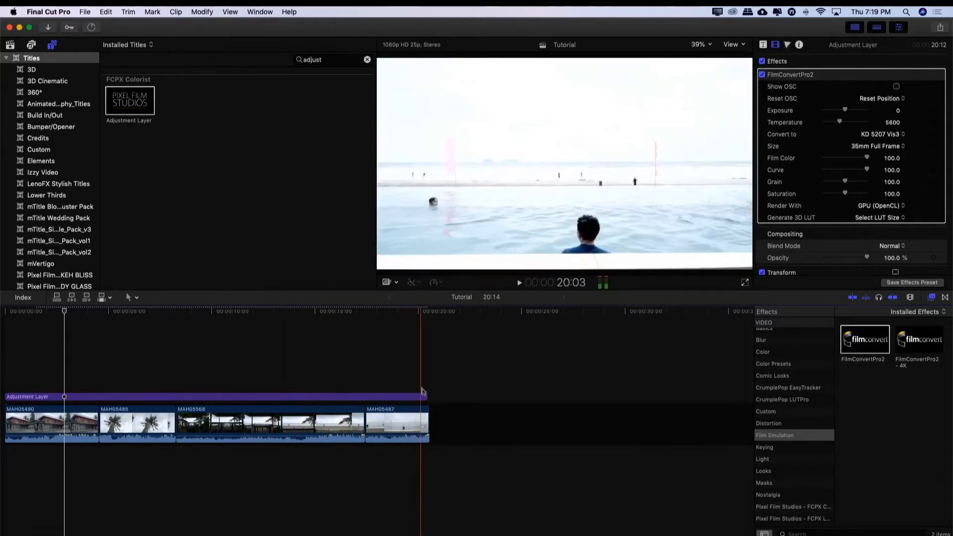
left_click(428, 396)
left_click_drag(428, 396, 428, 397)
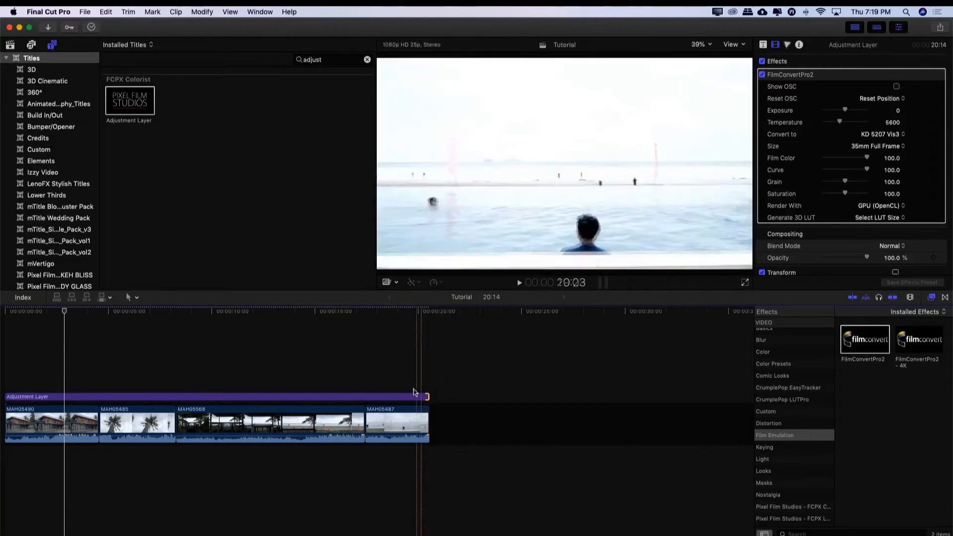
Step: Reduce the FilmConvertPro2 Grain on the Adjustment Layer to 0
left_click(47, 386)
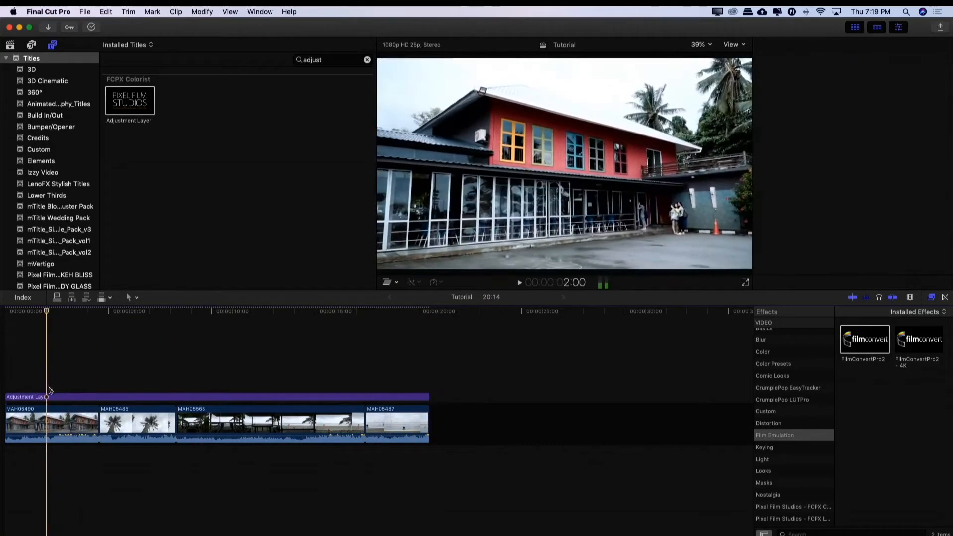
left_click(47, 420)
left_click(55, 397)
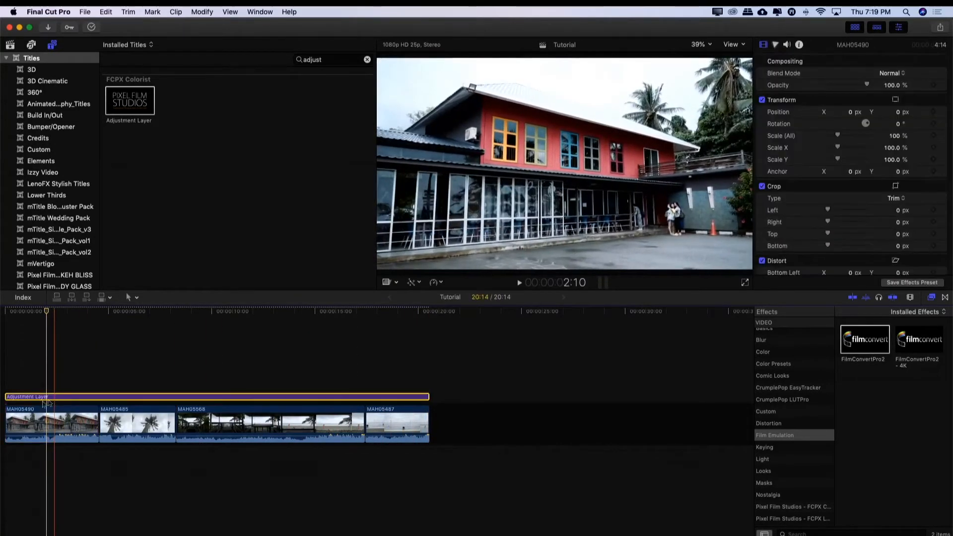
left_click_drag(841, 184, 817, 185)
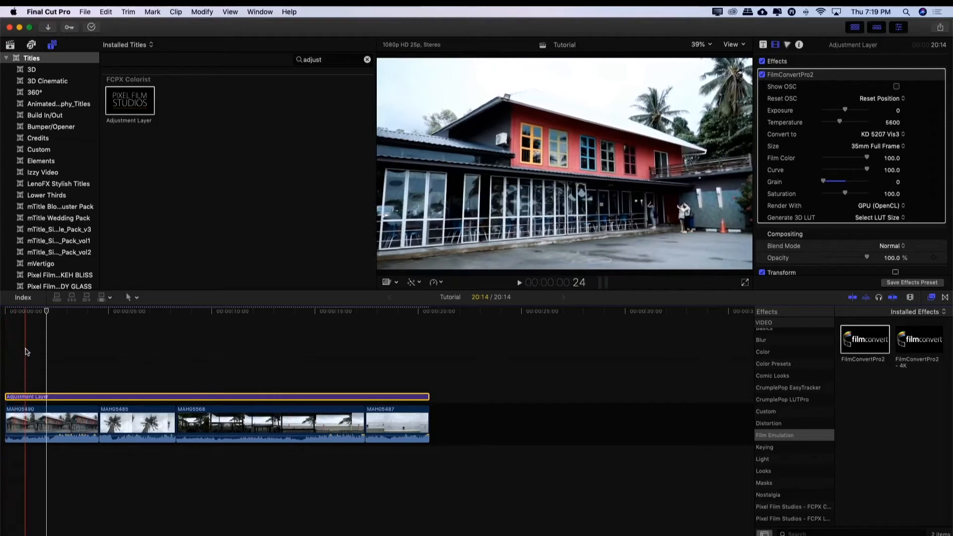
left_click(49, 350)
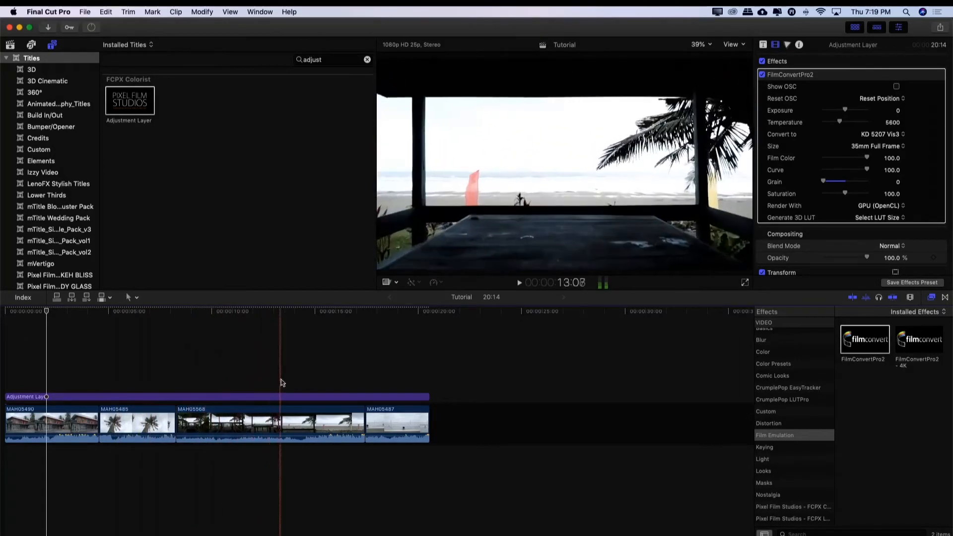
Step: Select the MAH05568 clip with the playhead at 11:10 and bring up its color wheels
left_click(243, 397)
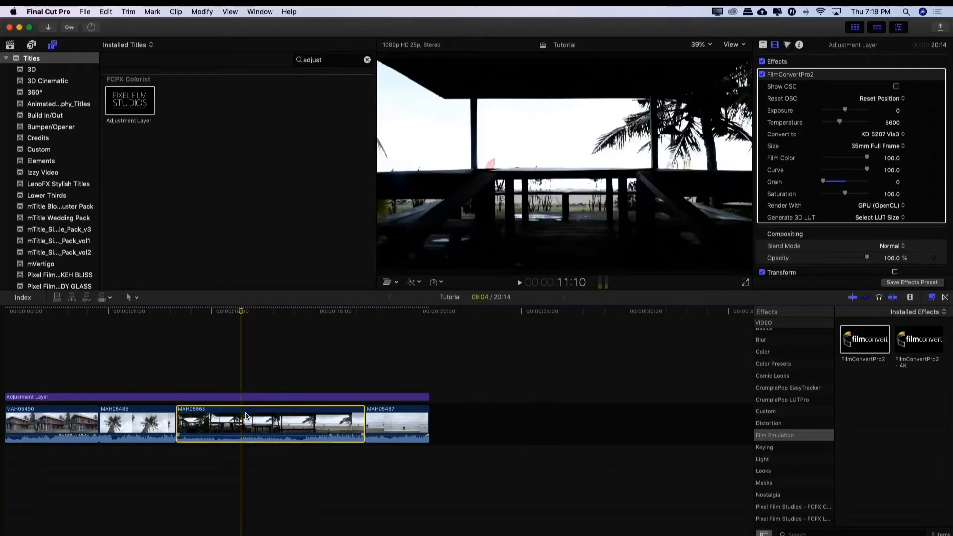
left_click(239, 422)
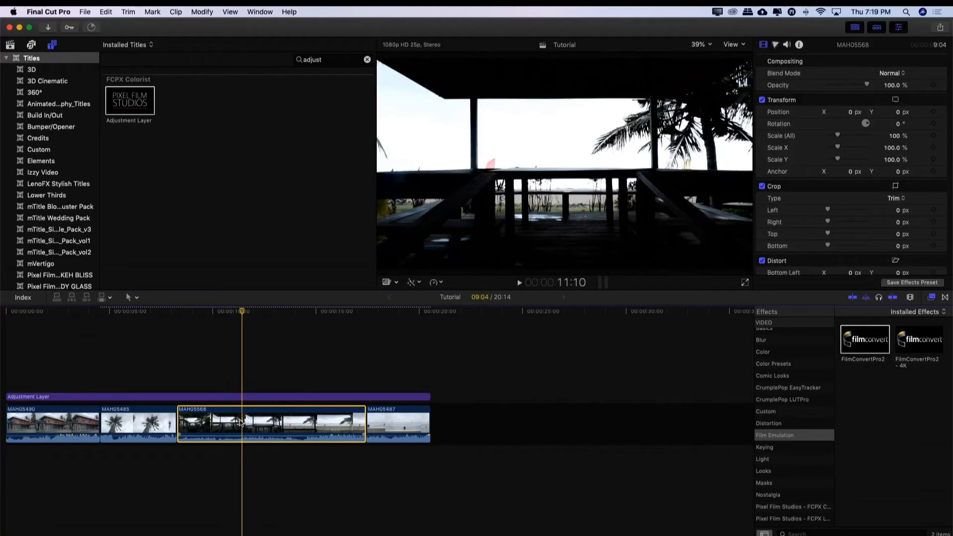
key("super+6")
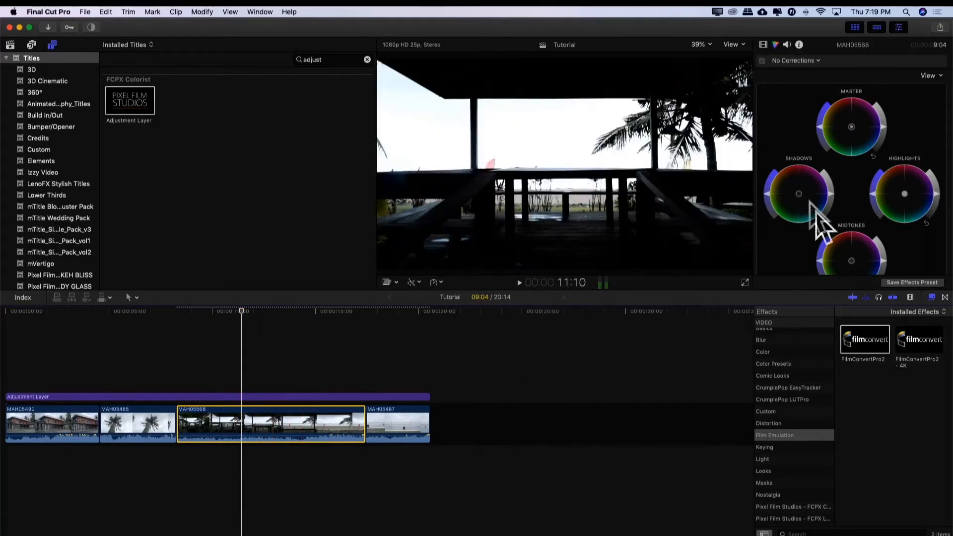
scroll(808, 200, "down", 2)
scroll(808, 199, "down", 5)
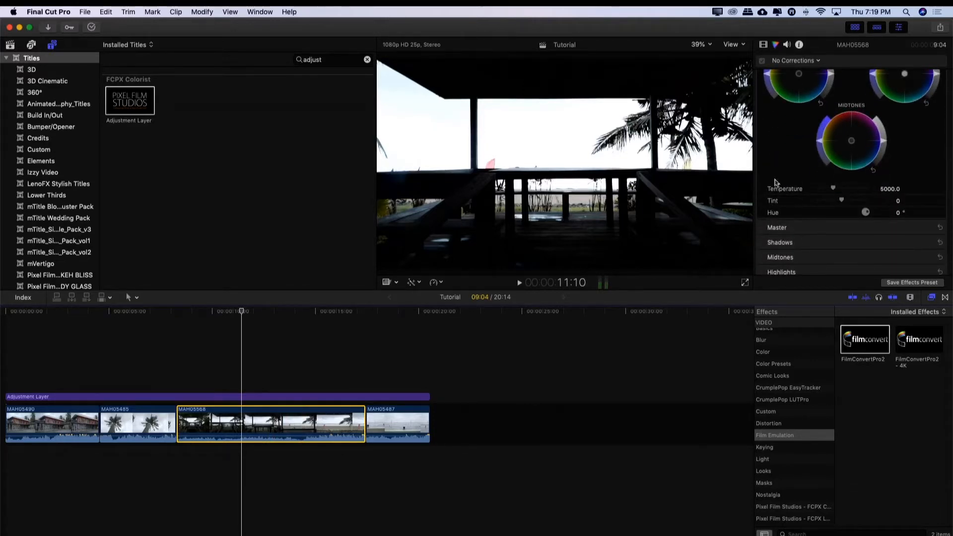
Step: Switch to the Color & Effects workspace to show the video scopes beside the viewer
left_click(251, 12)
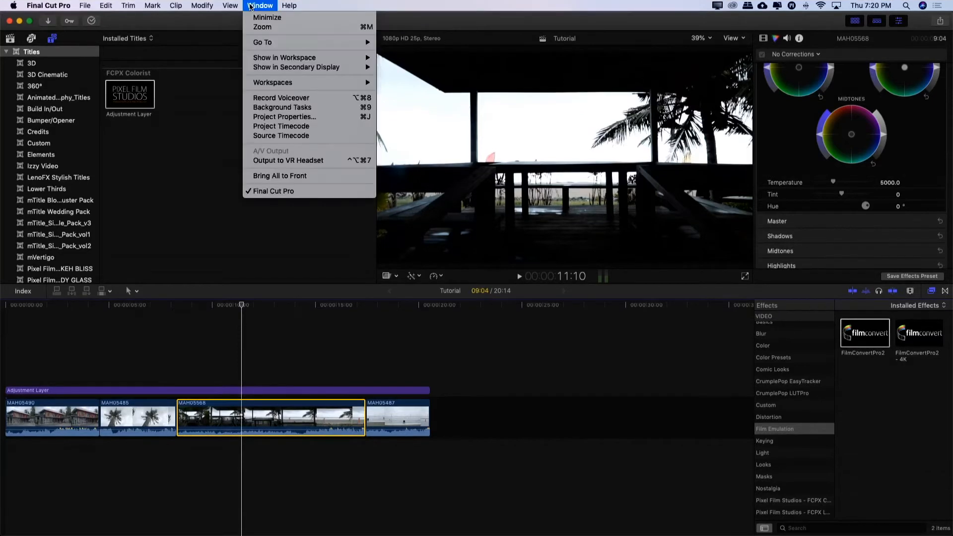
mouse_move(261, 56)
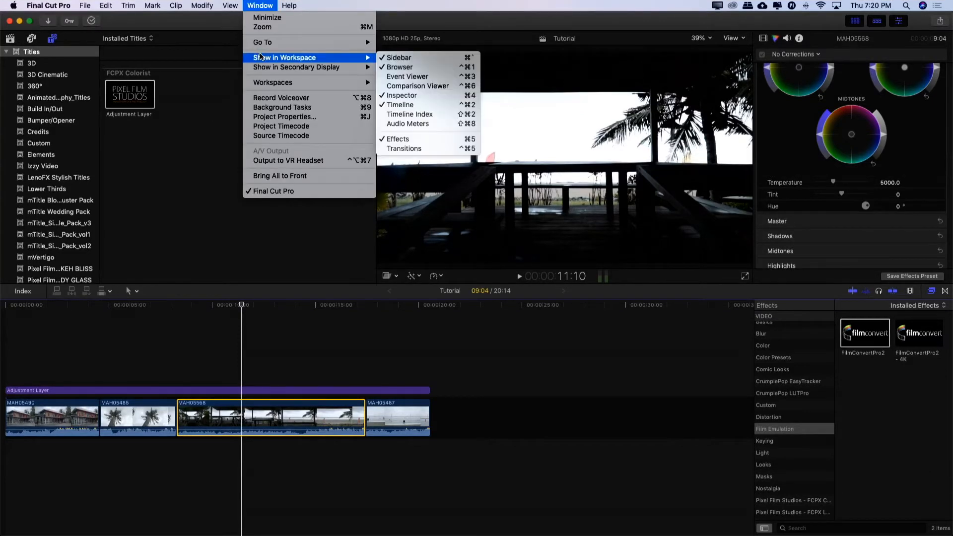
mouse_move(304, 83)
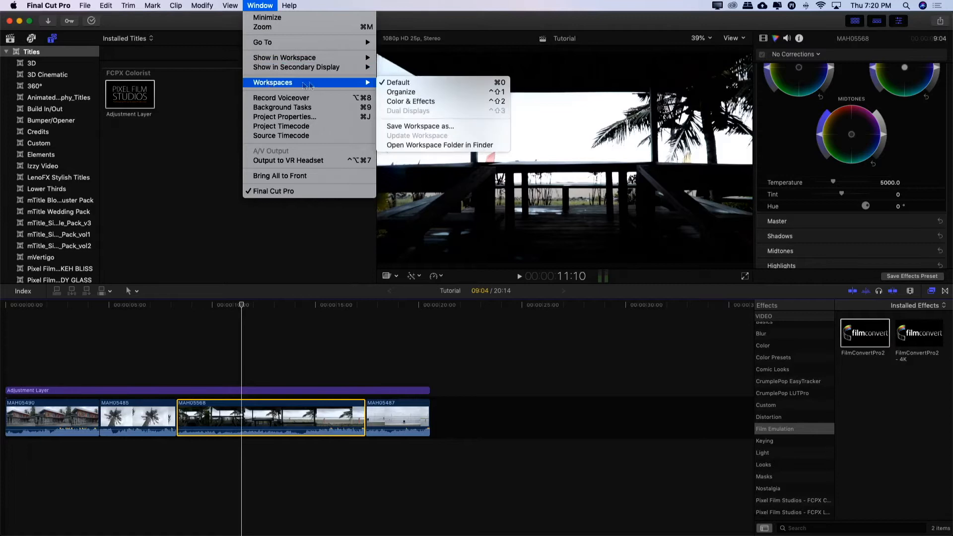
left_click(415, 102)
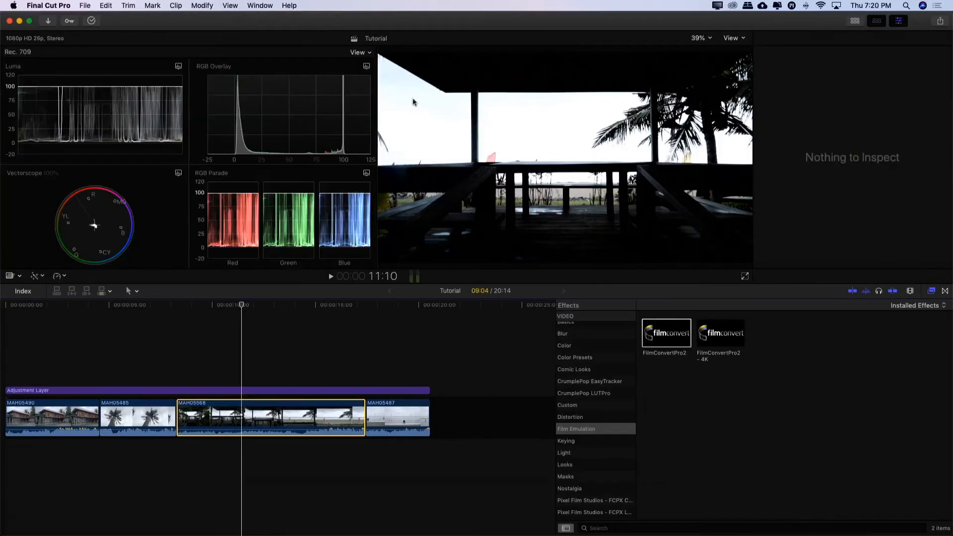
Step: Disable and re-enable the Adjustment Layer to compare the scopes and image on MAH05568 at 11:10 and MAH05490 at 2:23
left_click(40, 391)
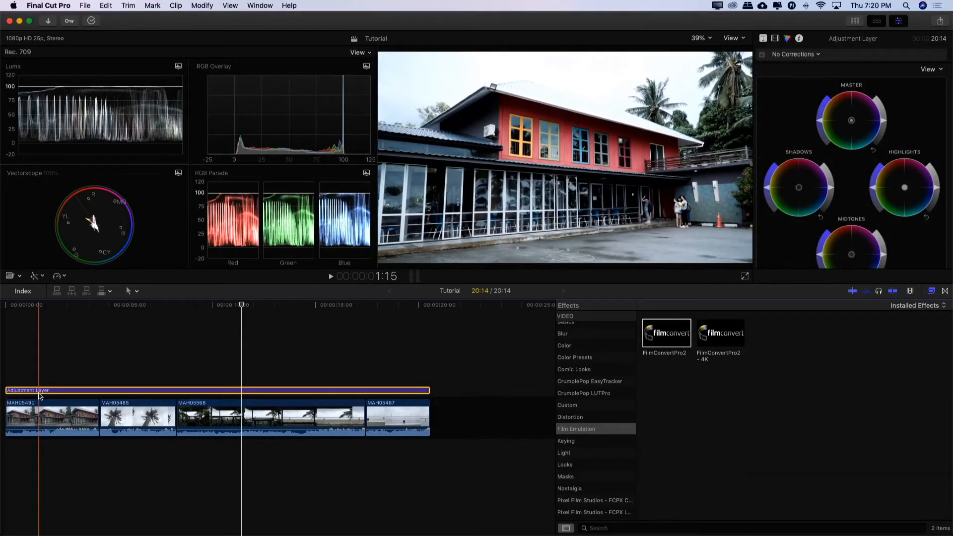
key("v")
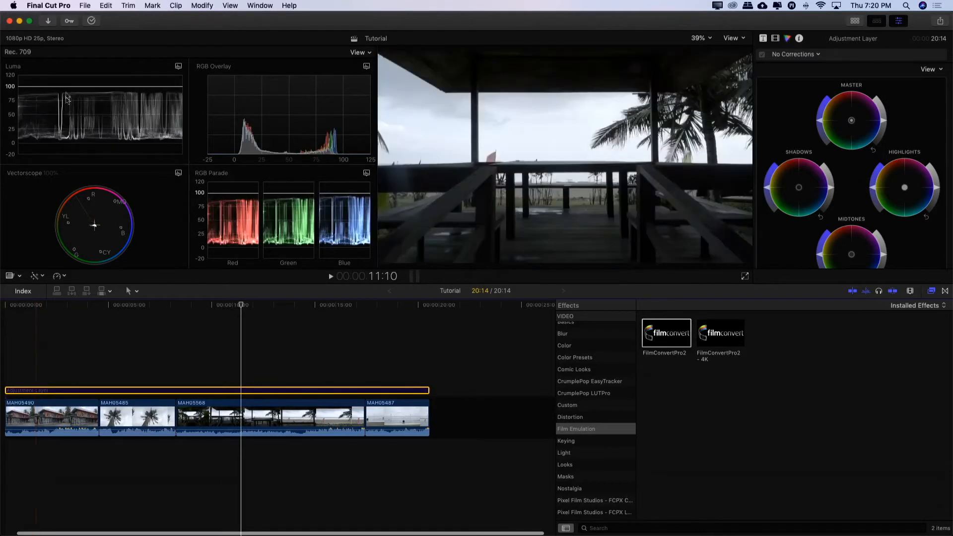
left_click(65, 421)
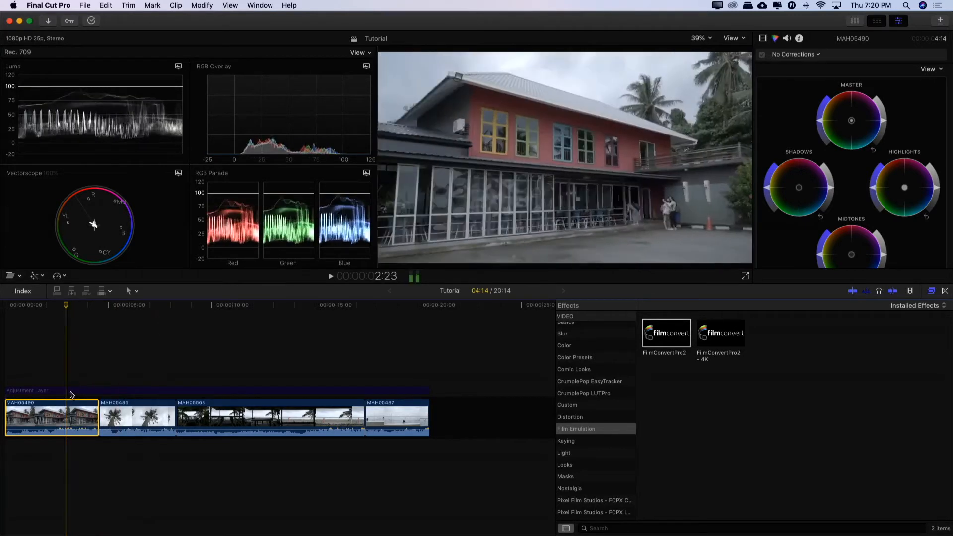
left_click(70, 391)
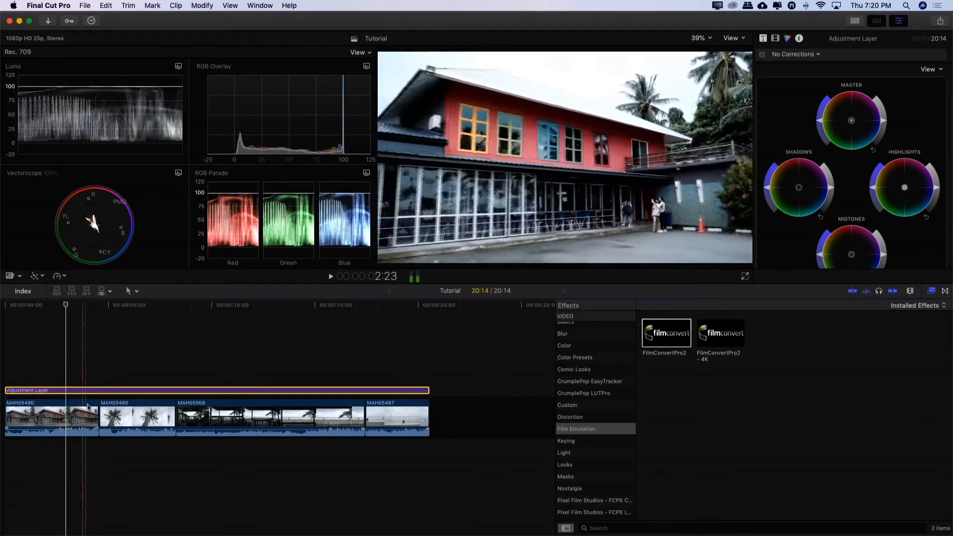
Step: Disable and re-enable the Adjustment Layer over MAH05485 to compare its scopes and image with and without the grade
left_click(127, 388)
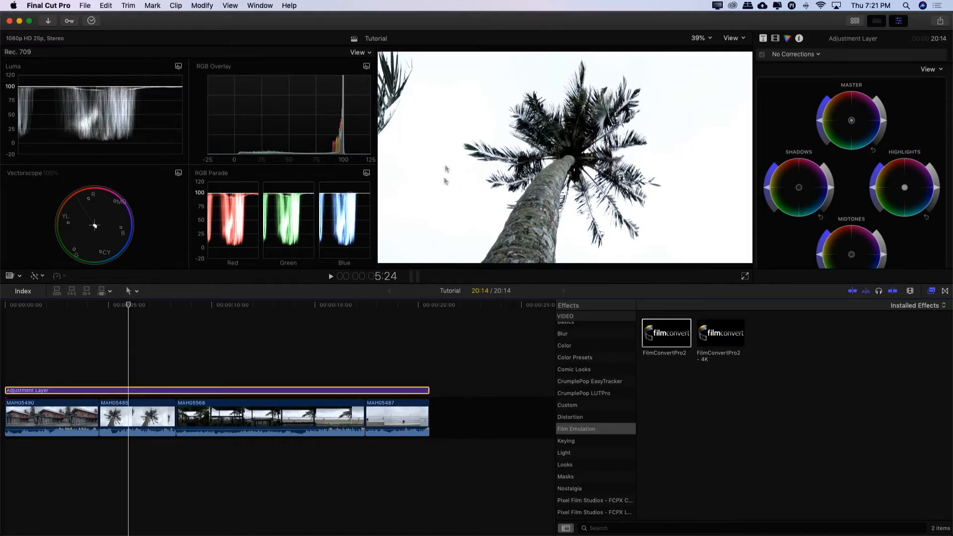
left_click(155, 410)
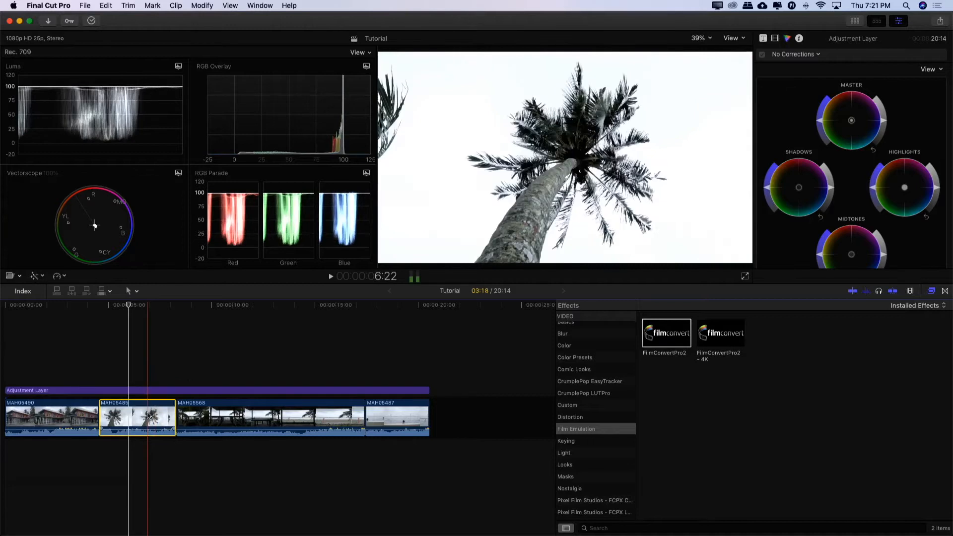
left_click(159, 391)
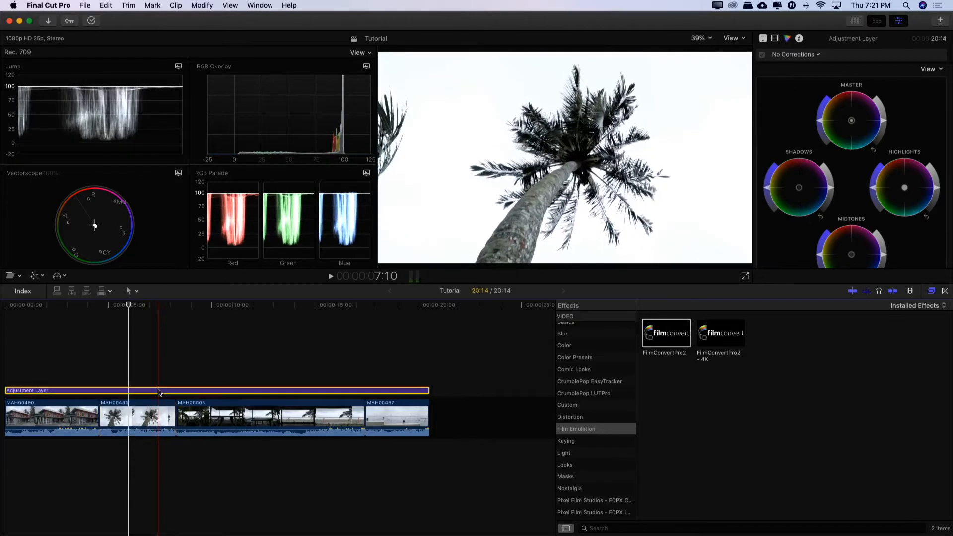
key("v")
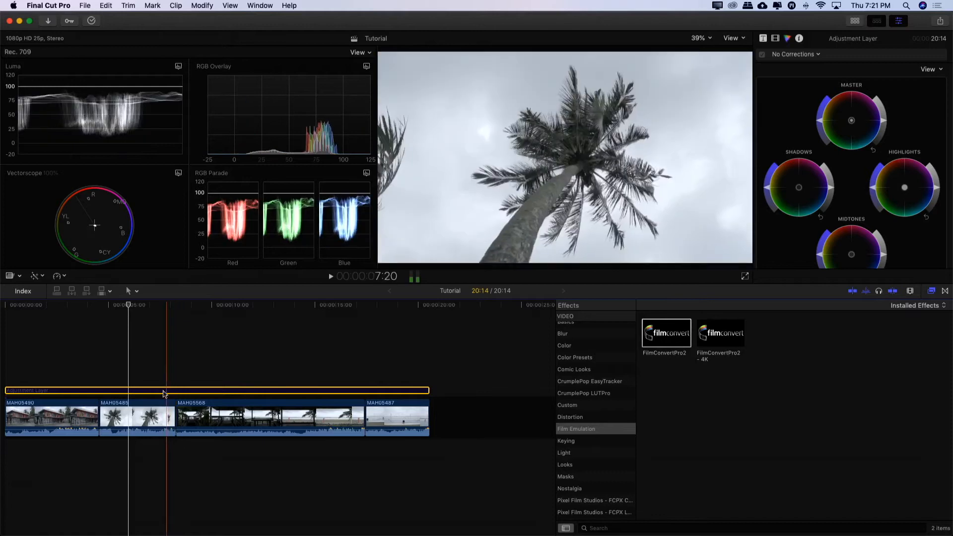
key("v")
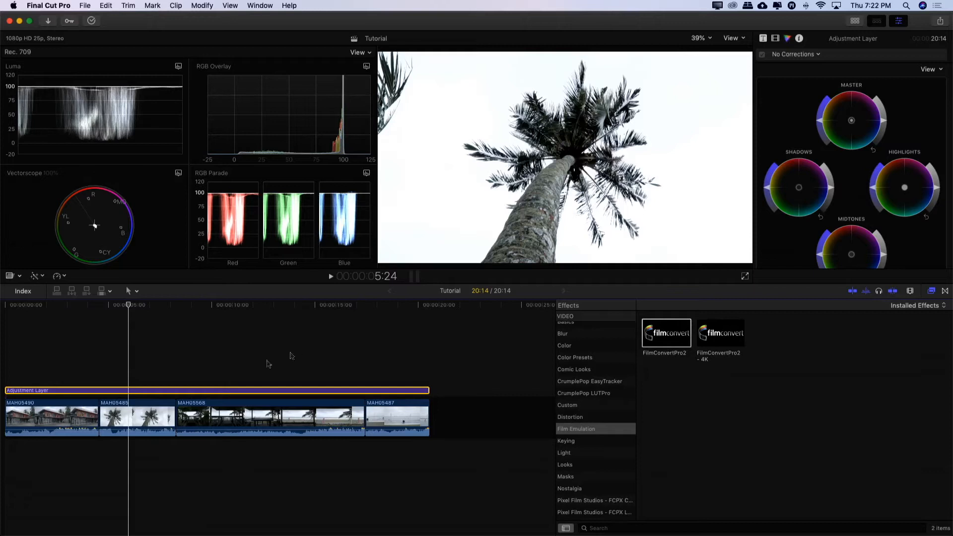
Step: Examine the scopes and graded image on MAH05490 at 2:10 and on MAH05568 for clipped highlights and shadows
left_click(58, 372)
left_click(55, 370)
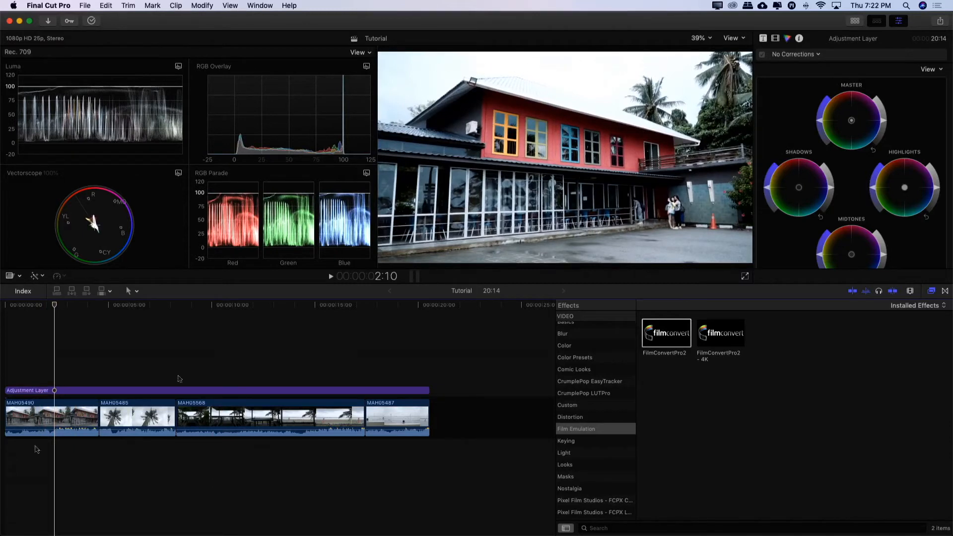
left_click(63, 391)
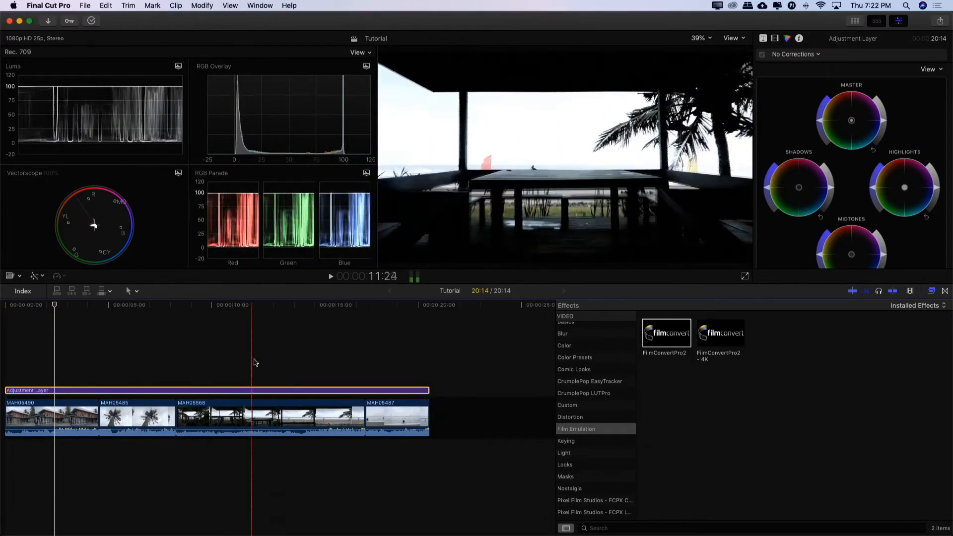
left_click(263, 414)
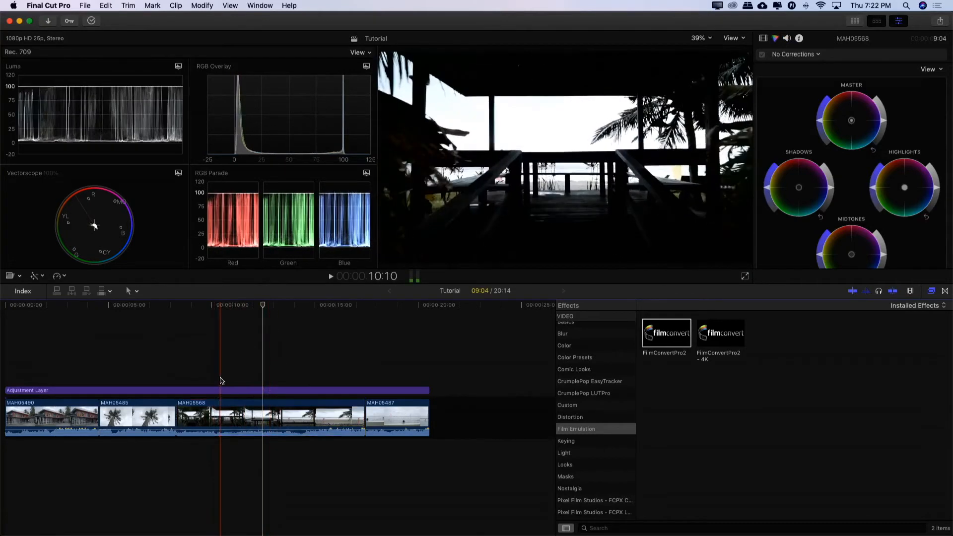
left_click(220, 411)
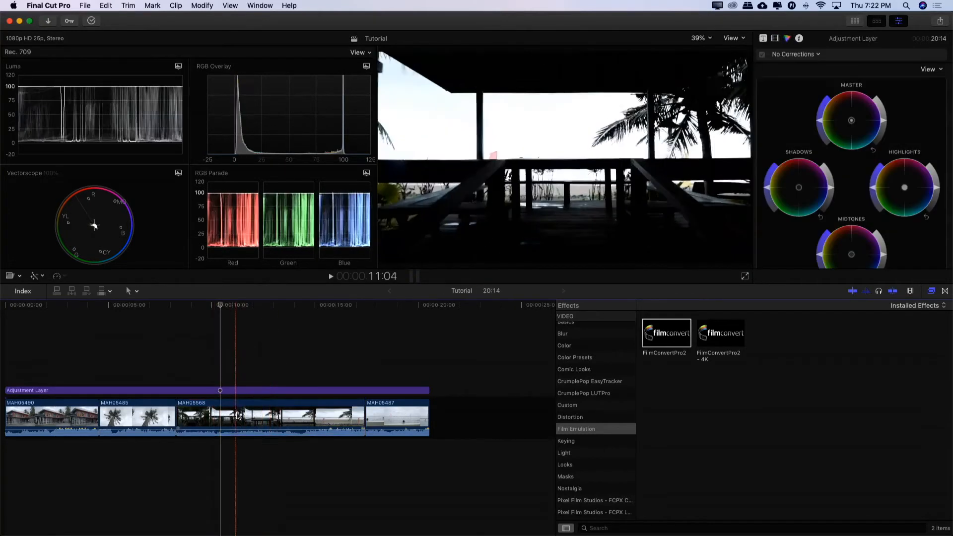
Step: Disable the Adjustment Layer, inspect the ungraded MAH05487 clip at 19:12 in the scopes, and re-enable the layer
left_click(237, 391)
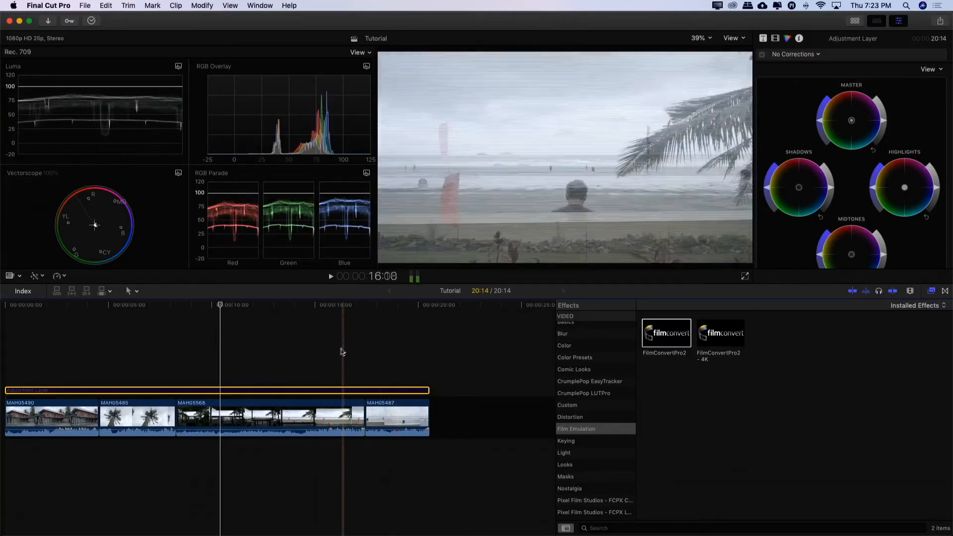
left_click(407, 377)
left_click(402, 412)
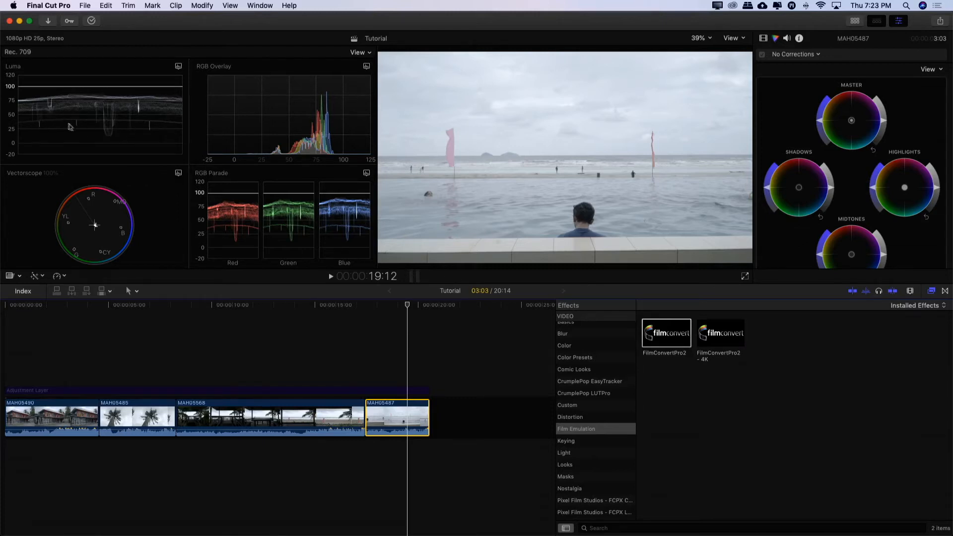
left_click(389, 392)
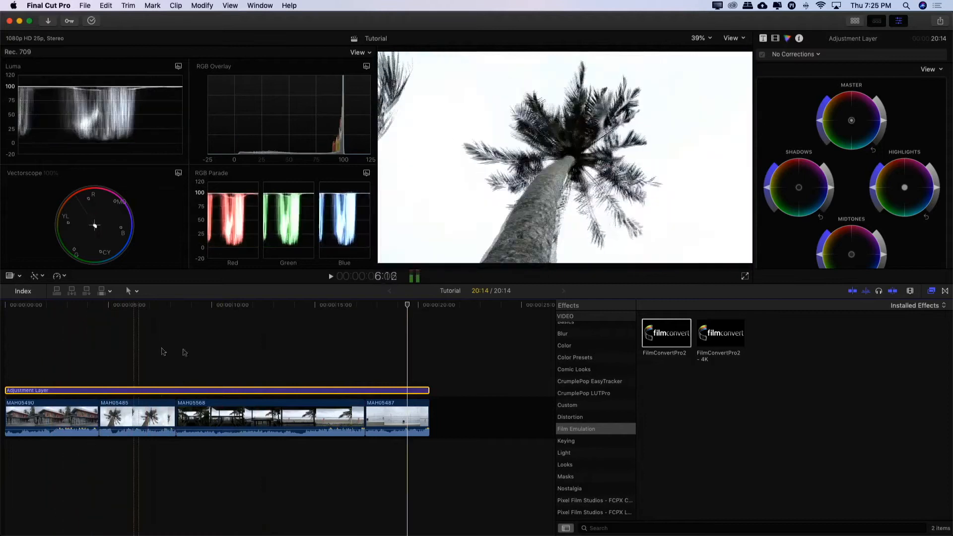
Step: Lower the FilmConvertPro2 Exposure on the Adjustment Layer to -0.2
left_click(775, 38)
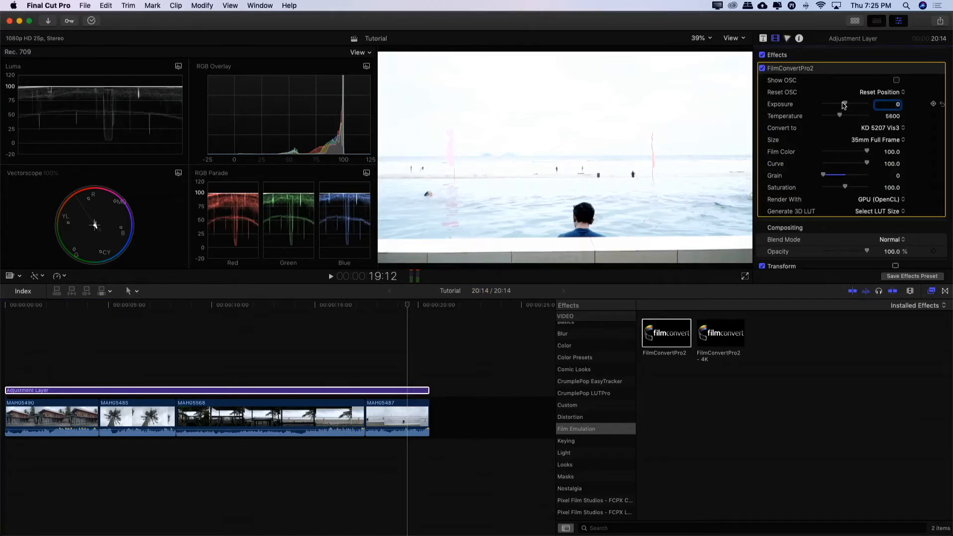
left_click_drag(845, 104, 842, 105)
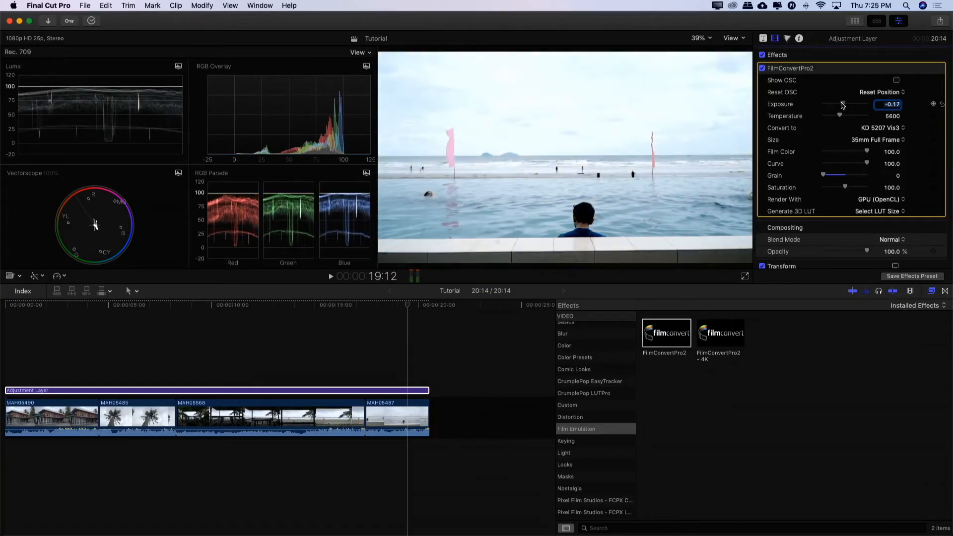
left_click_drag(842, 106, 843, 106)
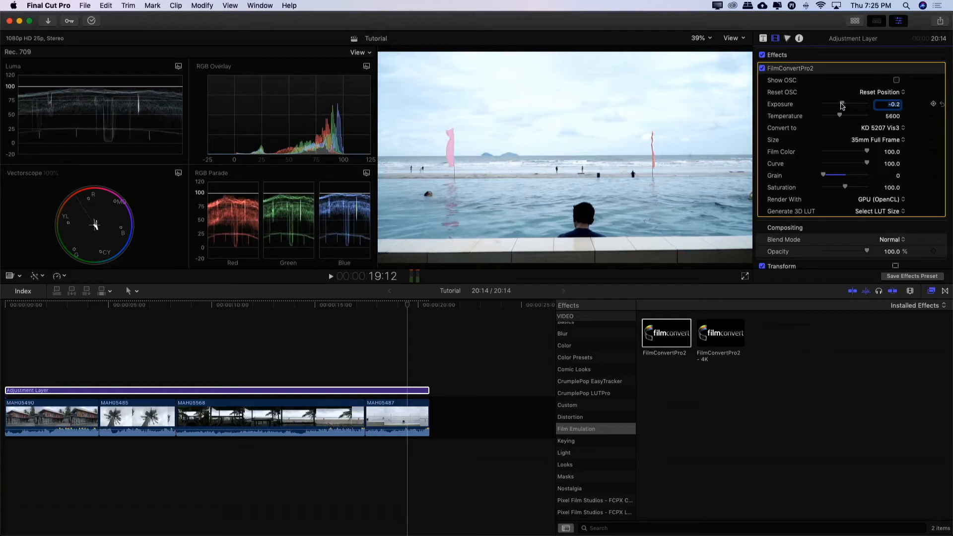
Step: Check the new exposure on MAH05568 at 13:11, MAH05485, MAH05490 and MAH05487 against the scopes
left_click(290, 390)
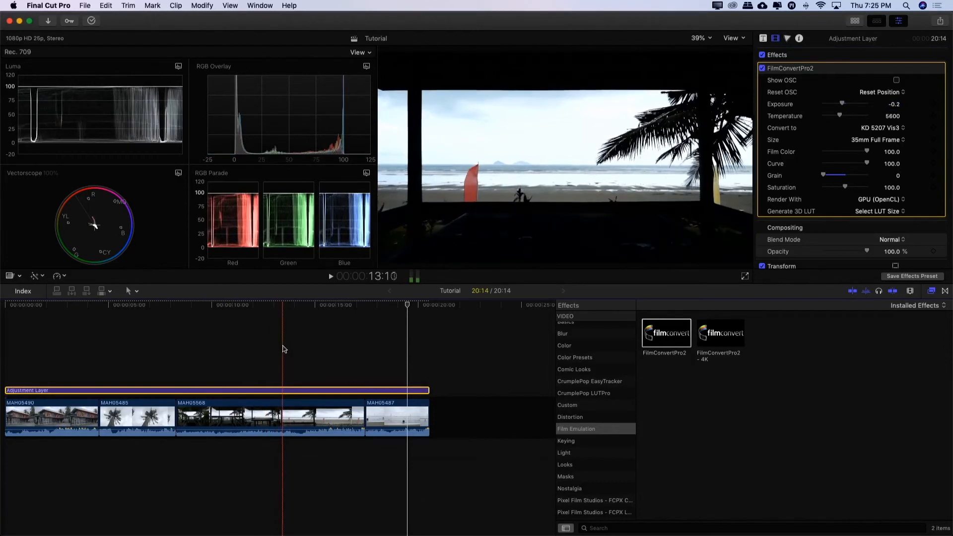
left_click(285, 346)
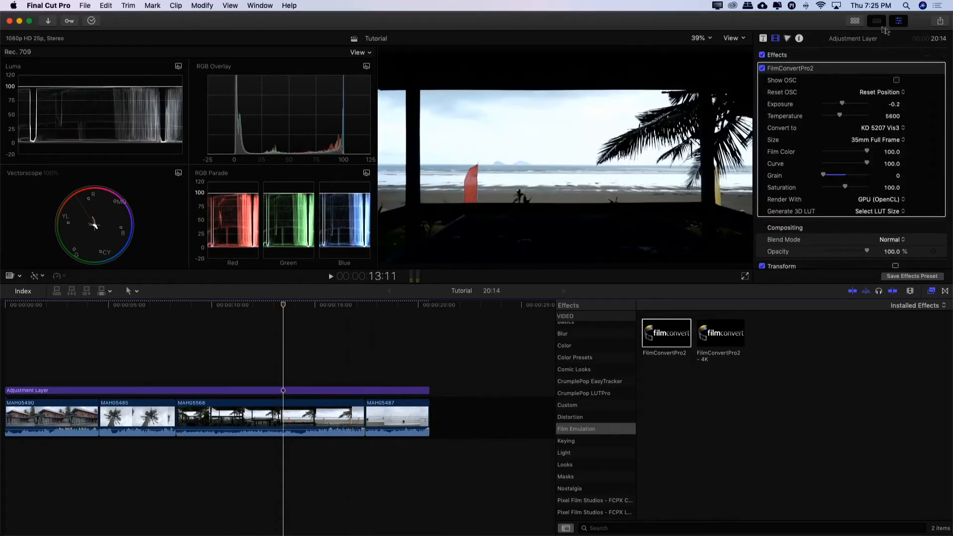
left_click(143, 367)
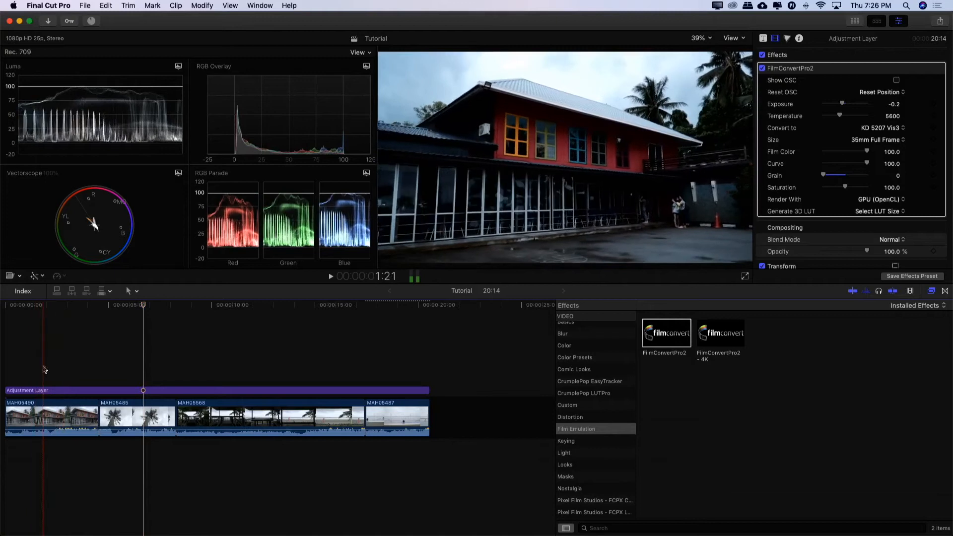
left_click(64, 407)
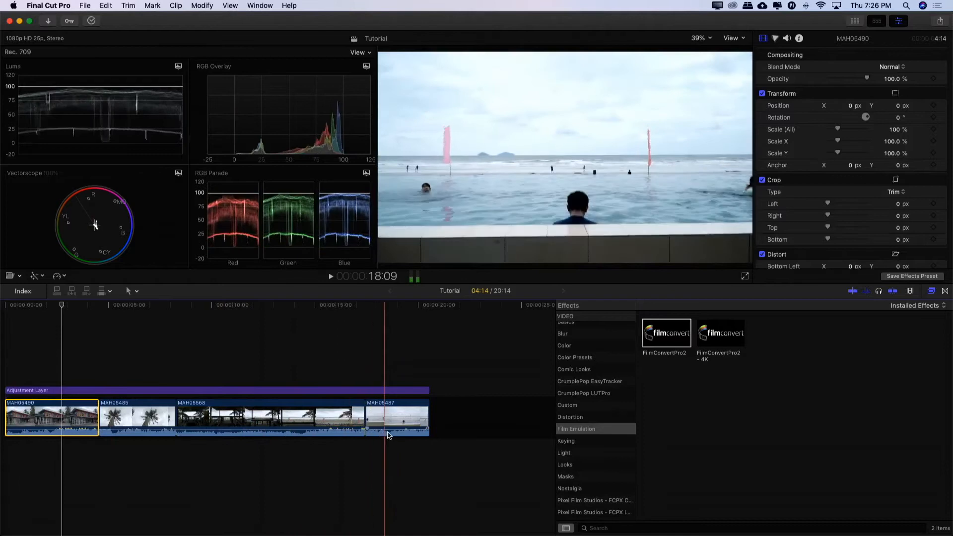
left_click(420, 390)
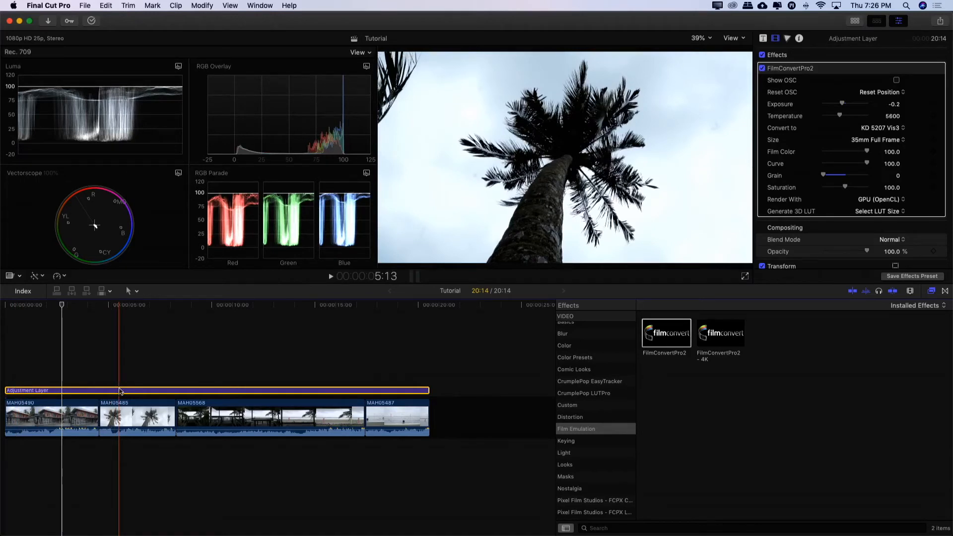
Step: Place the playhead at 6:09 on MAH05485 and collapse the FilmConvertPro2 parameters of the Adjustment Layer
key("super+6")
left_click(106, 391)
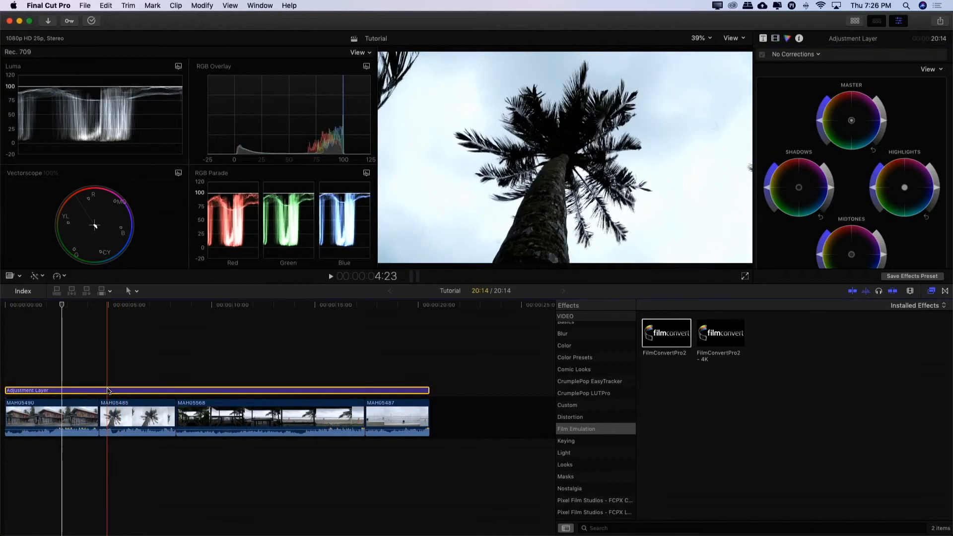
left_click(138, 373)
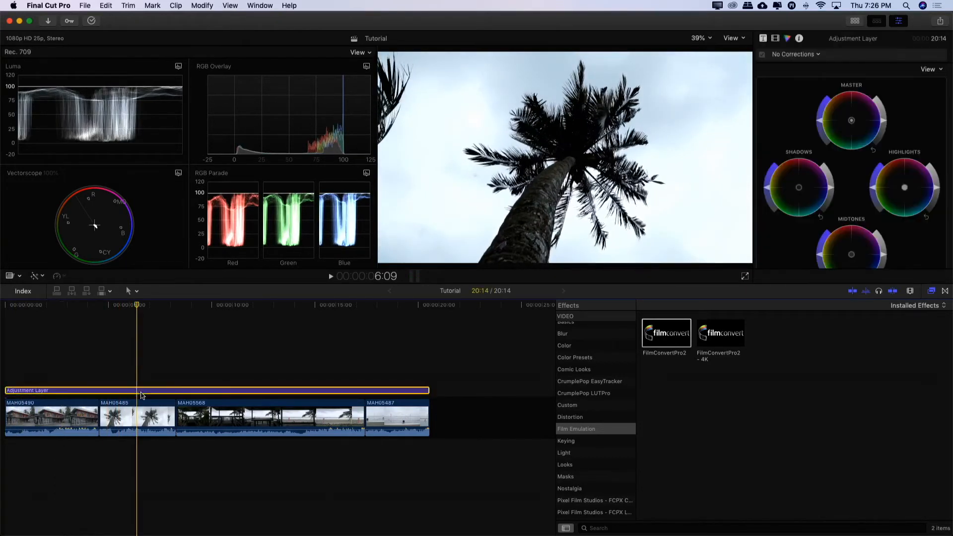
left_click(775, 38)
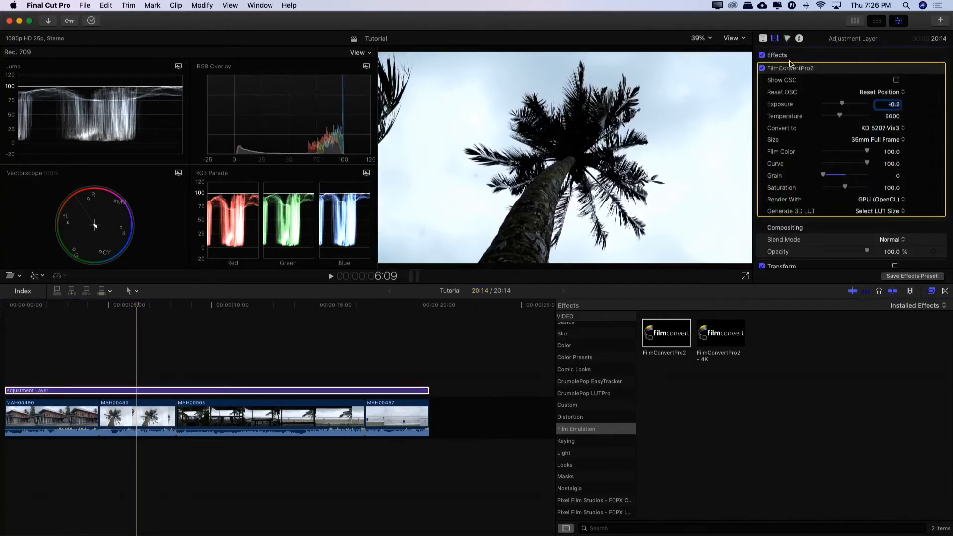
left_click(335, 293)
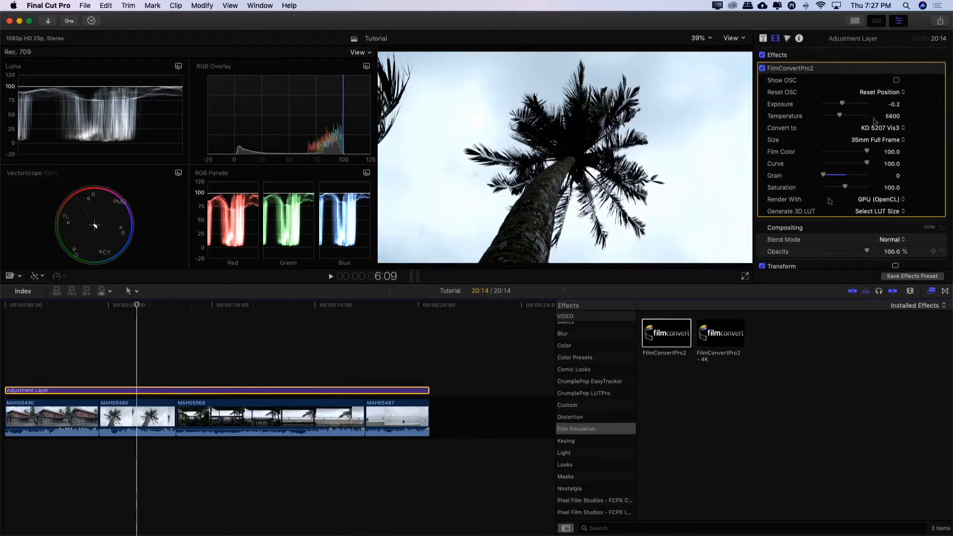
left_click(929, 68)
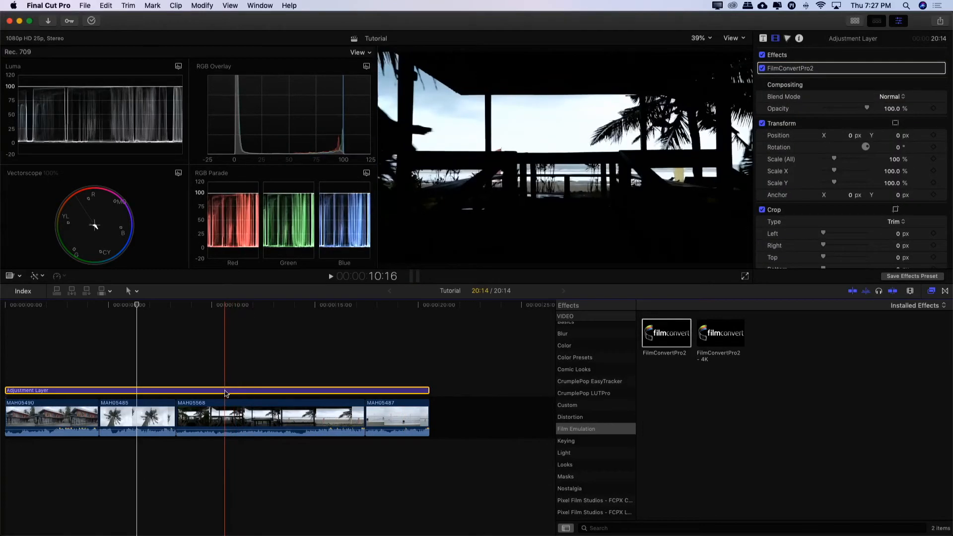
Step: Add a Color Wheels correction to the Adjustment Layer by raising the midtones brightness slightly
key("super+6")
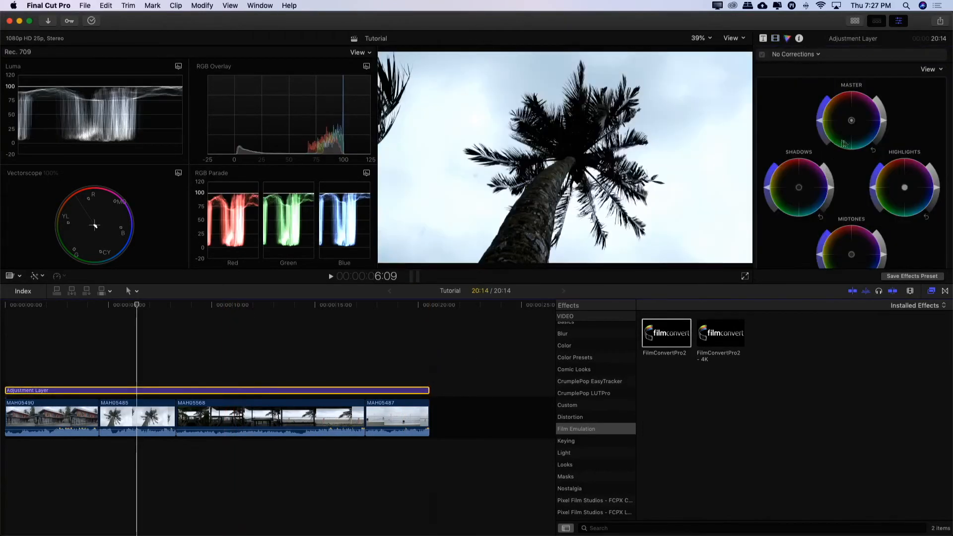
left_click_drag(886, 258, 880, 242)
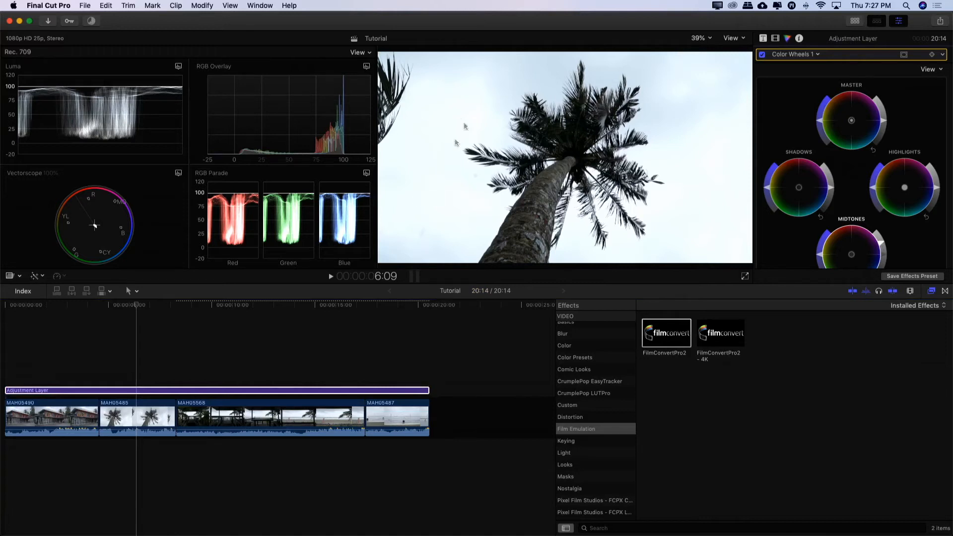
scroll(887, 157, "down", 1)
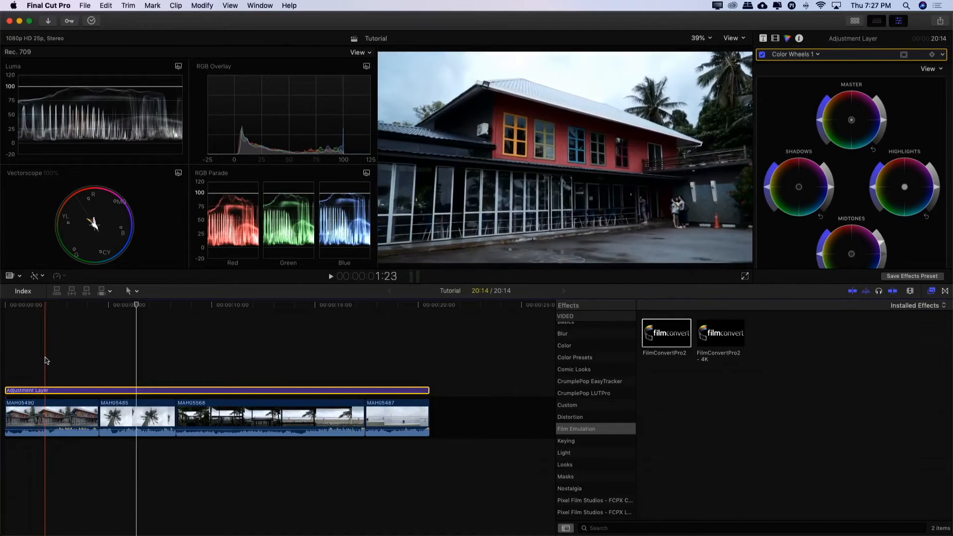
Step: Turn the Adjustment Layer's Color Wheels 1 correction off and on to compare the image of MAH05490 at 1:24
left_click(46, 361)
left_click(31, 437)
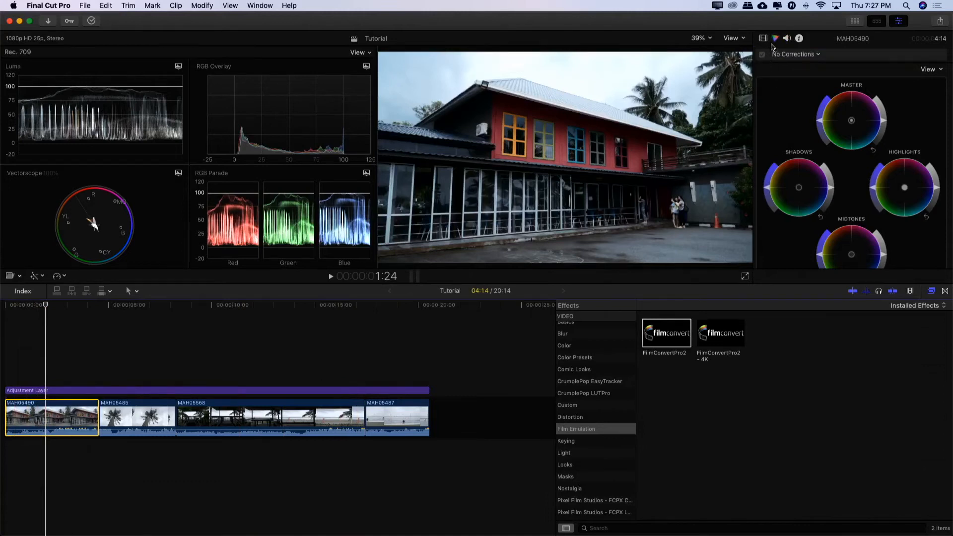
left_click(57, 390)
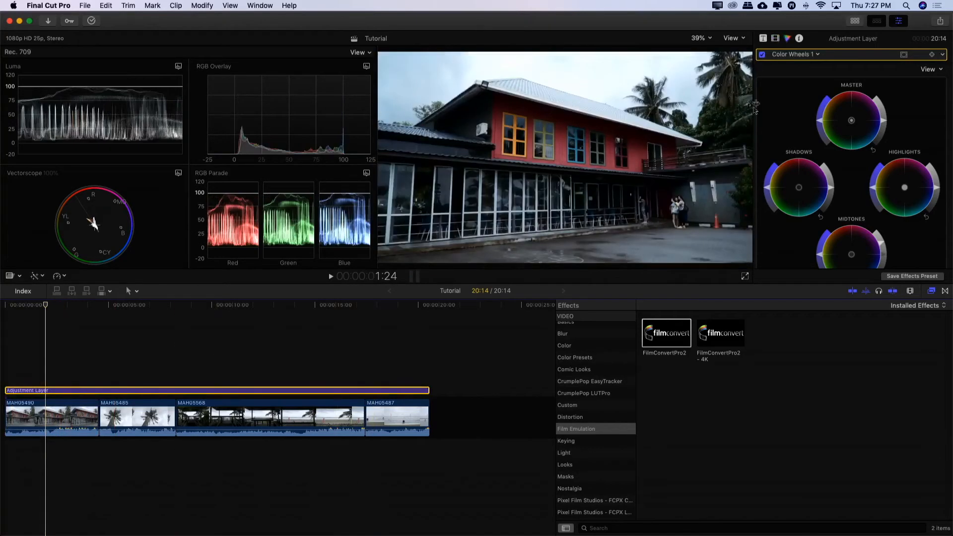
left_click(762, 54)
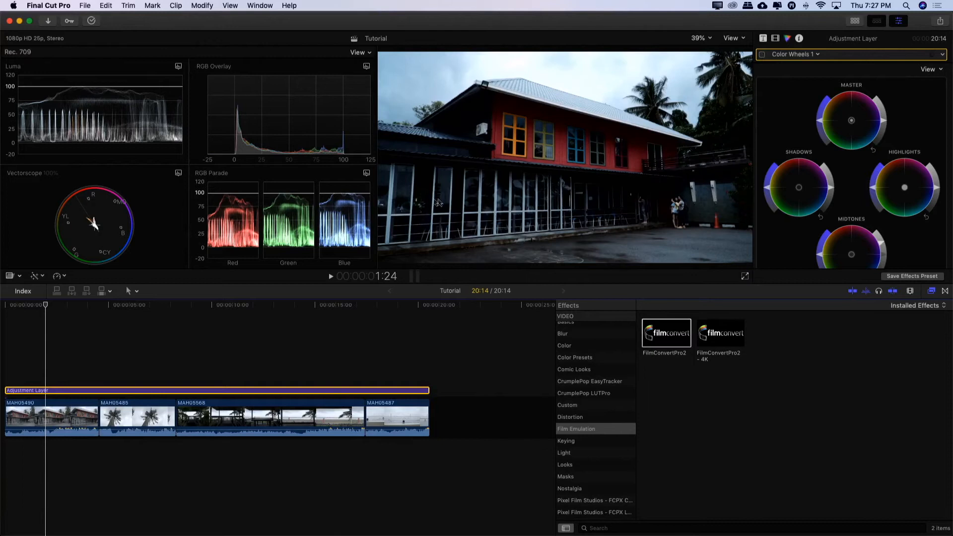
left_click(762, 55)
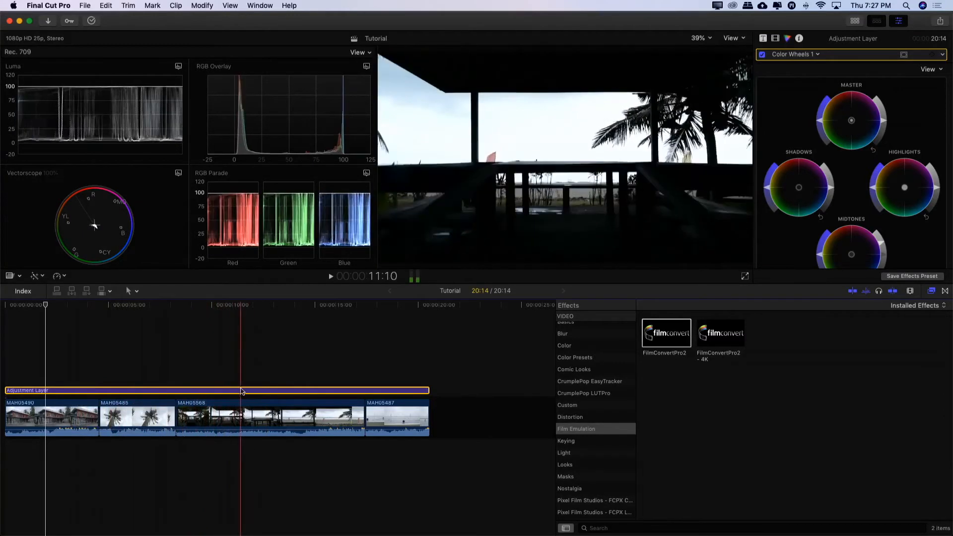
Step: Review the Color Wheels 1 correction on MAH05568 and on MAH05487 at 18:23, ending with the Adjustment Layer selected
left_click(260, 354)
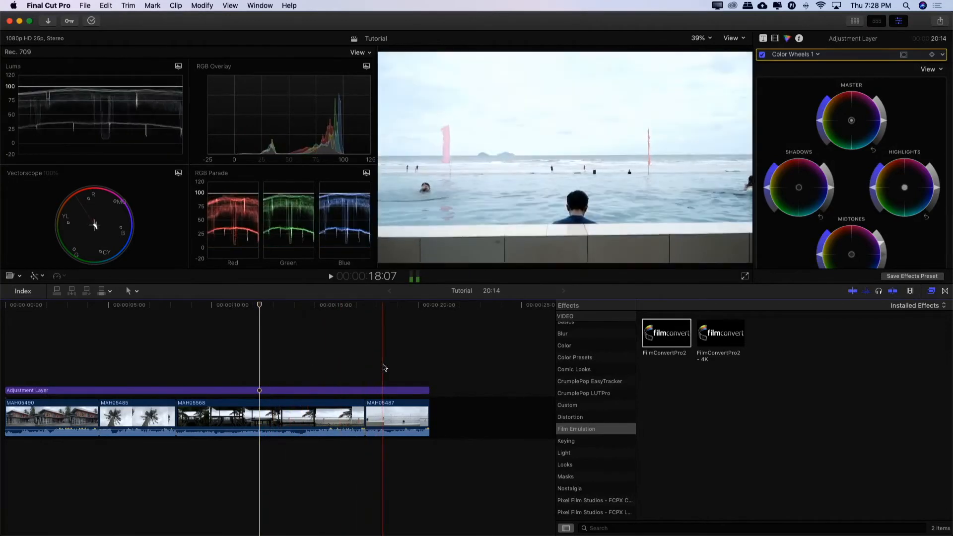
left_click(397, 406)
left_click(397, 405)
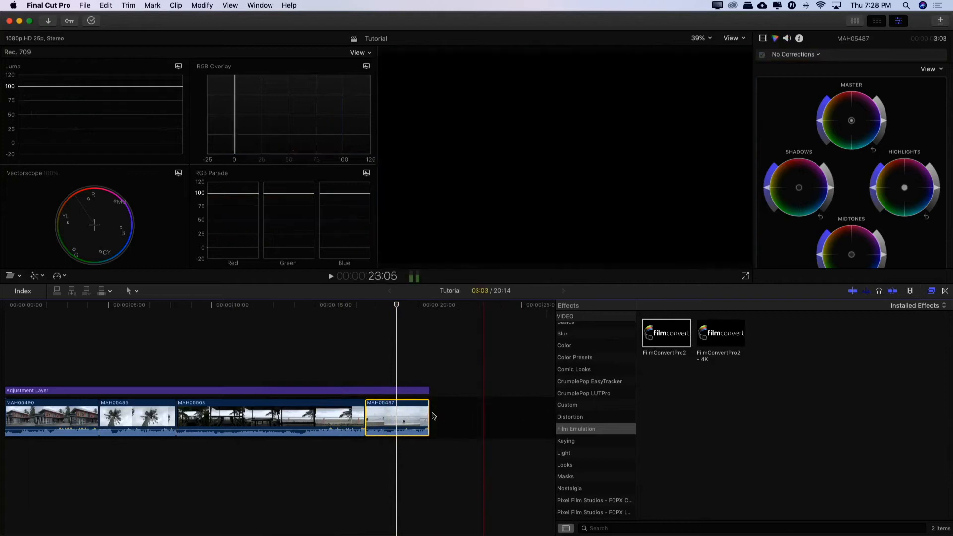
left_click(367, 391)
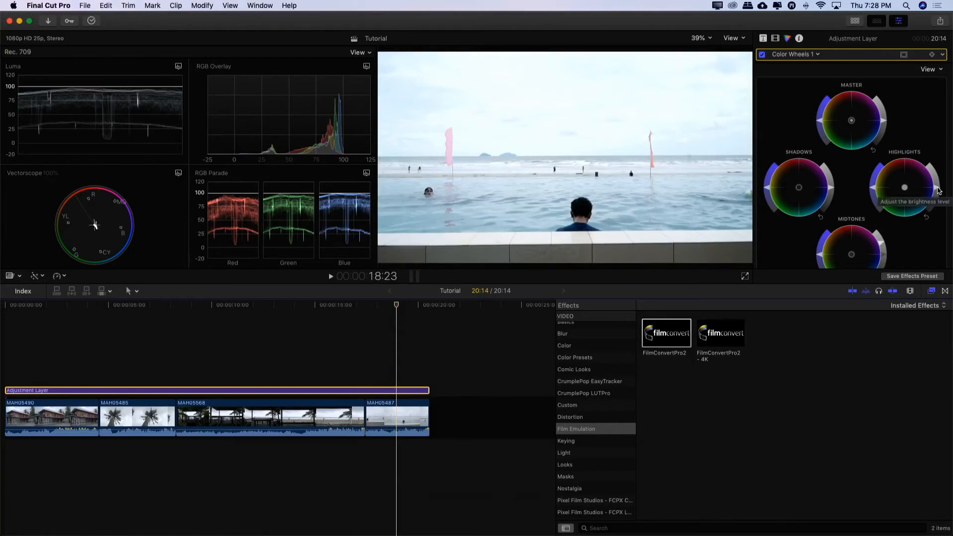
Step: Lower the highlights brightness of the Adjustment Layer's Color Wheels 1 slightly and fine-tune the shadows brightness with the playhead at 2:13
left_click_drag(938, 190, 939, 193)
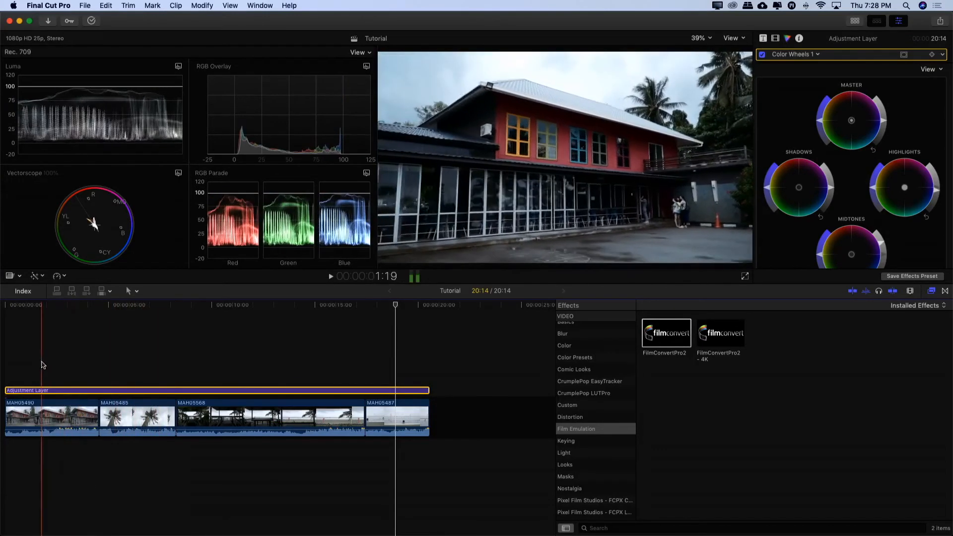
left_click(58, 390)
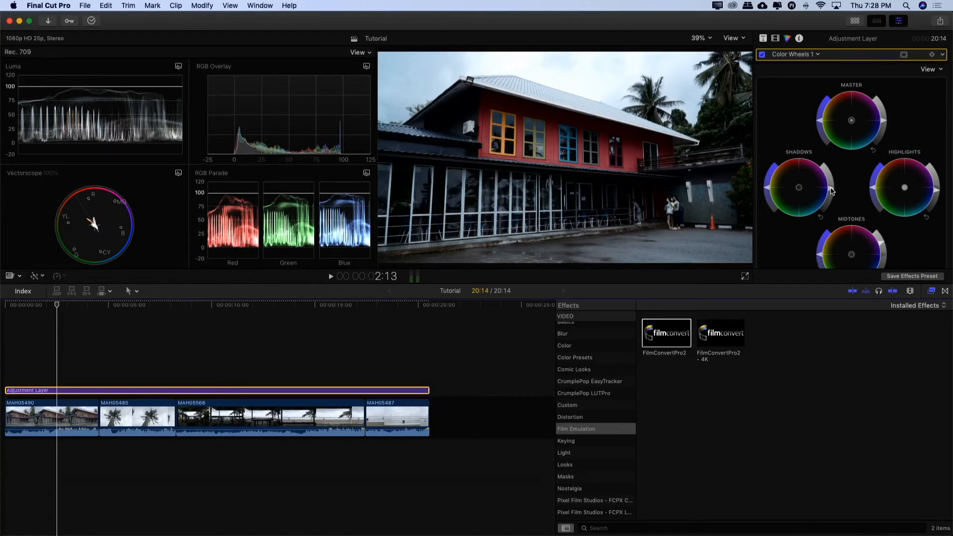
left_click(831, 191)
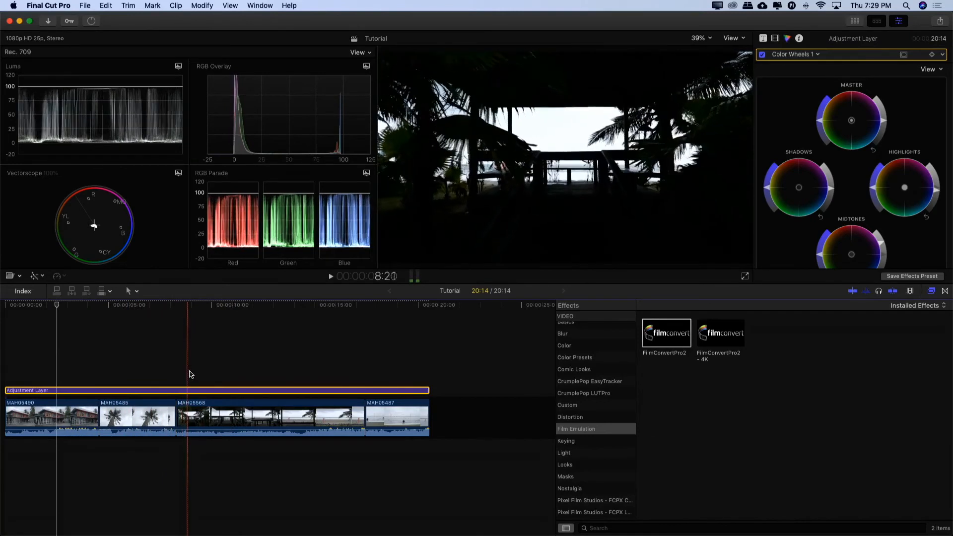
Step: Review the grade on MAH05568 and MAH05485, ending at 2:19 on MAH05490 with the Adjustment Layer selected
left_click(230, 368)
left_click(317, 417)
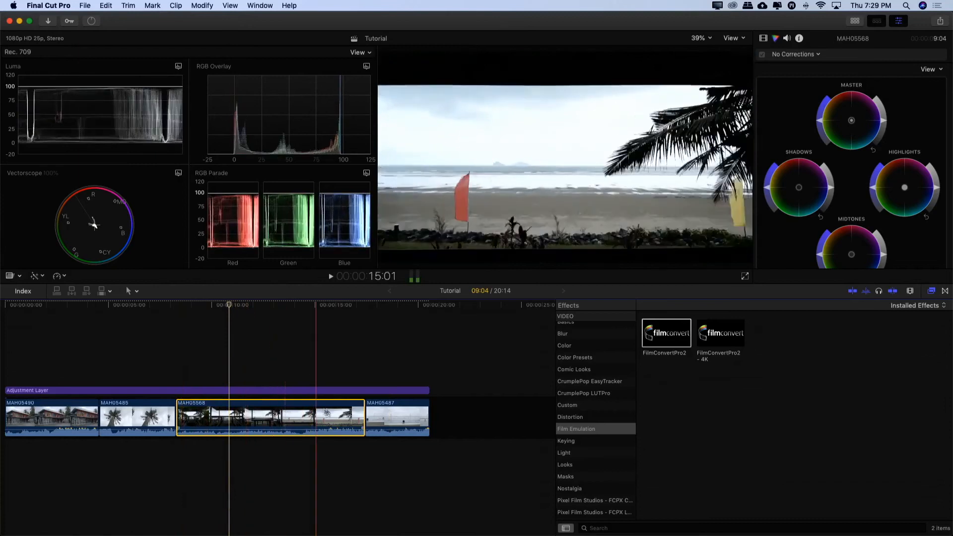
left_click(123, 372)
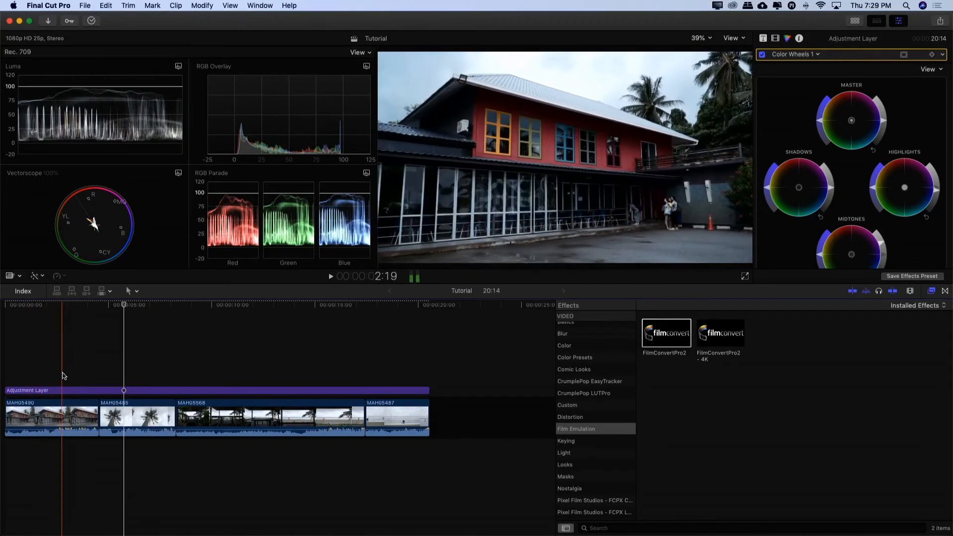
left_click(64, 376)
left_click(64, 391)
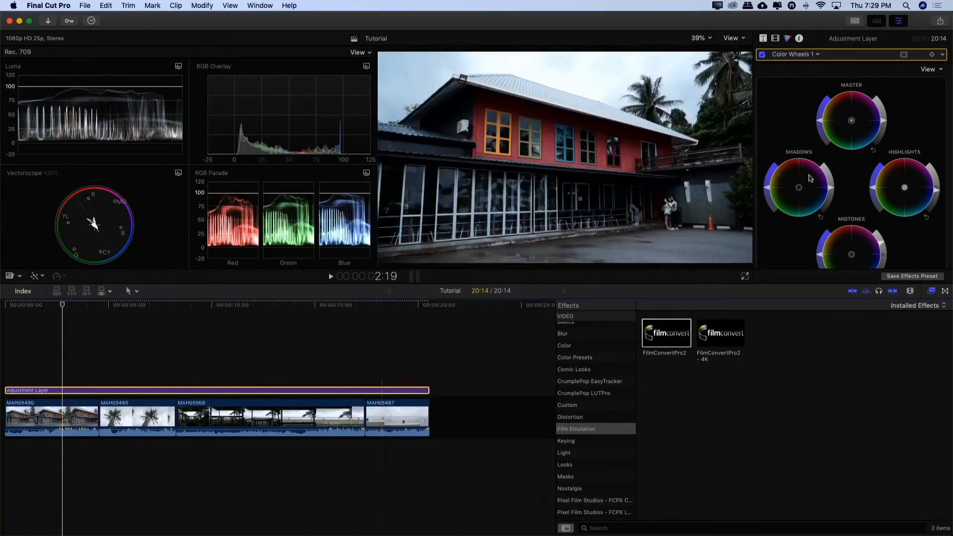
Step: Show the Adjustment Layer's FilmConvertPro2 parameters and set its exposure to -0.17
left_click(774, 38)
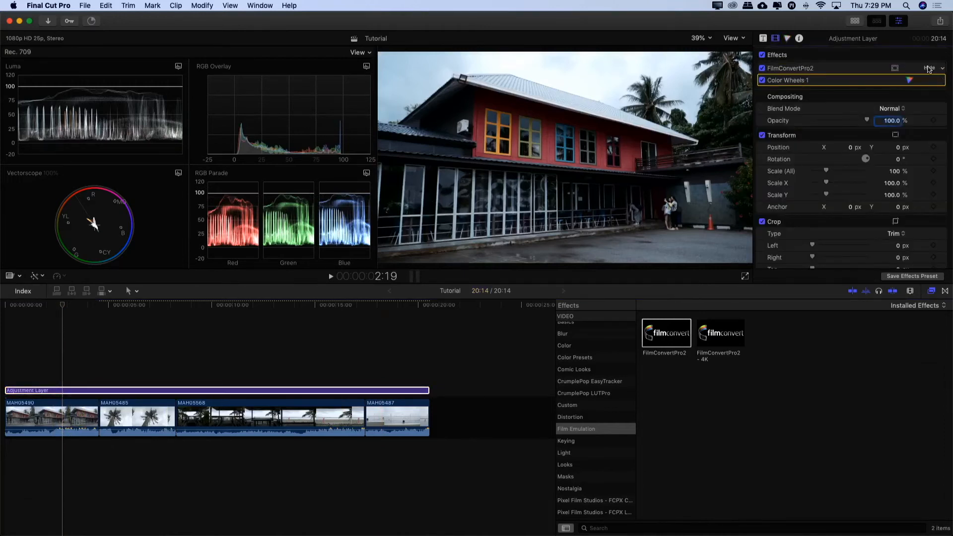
left_click(928, 69)
left_click_drag(842, 104, 842, 104)
scroll(843, 105, "down", 1)
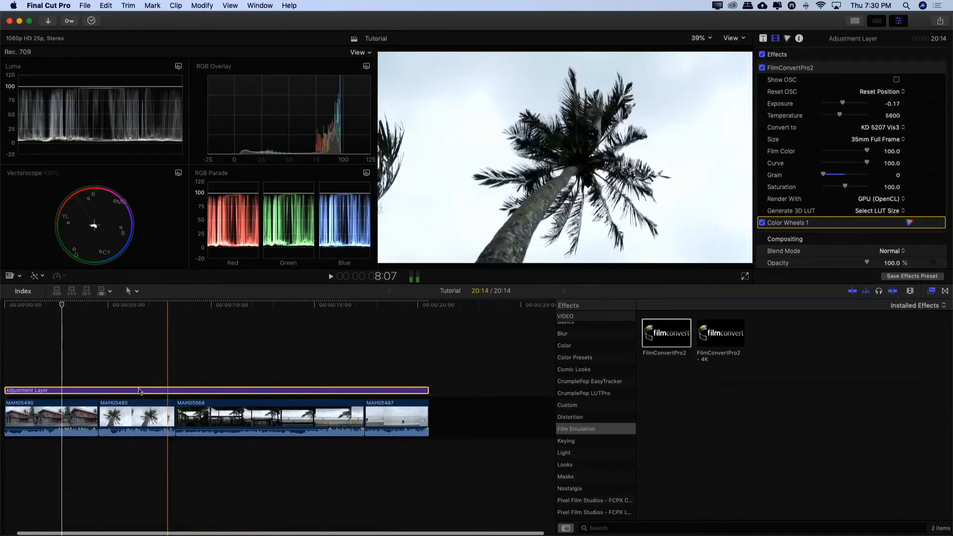
Step: Add a Color Wheels correction to clip MAH05568 by raising its midtones brightness, with the playhead at 10:00
left_click(217, 412)
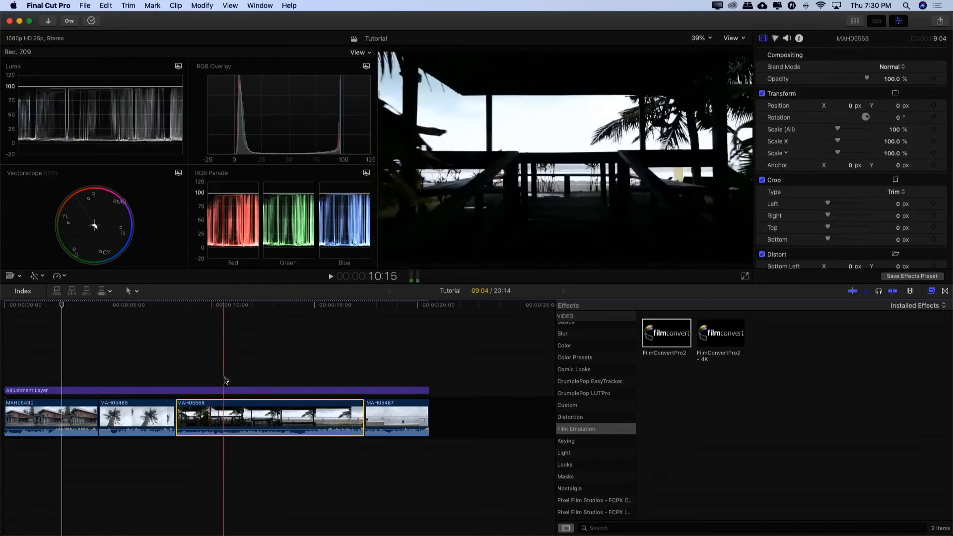
left_click(212, 376)
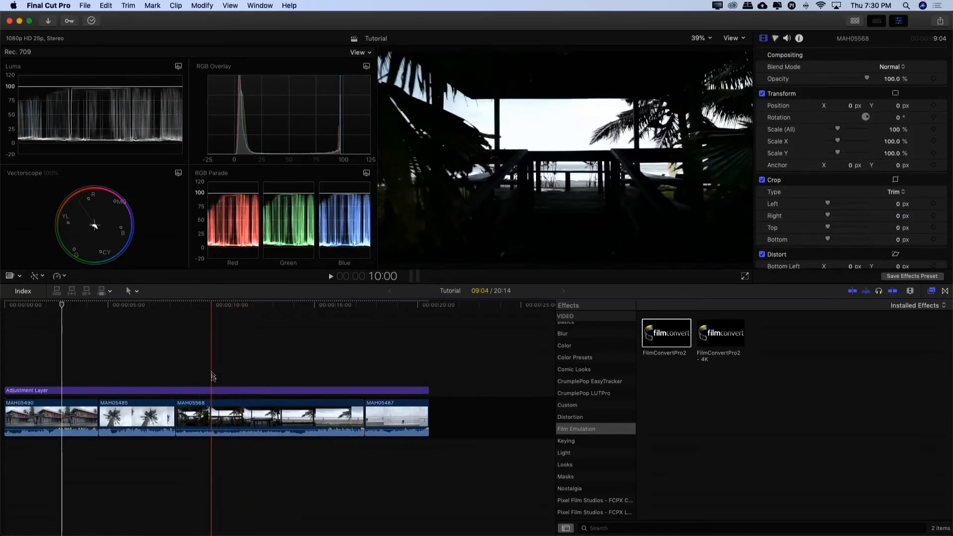
left_click(219, 407)
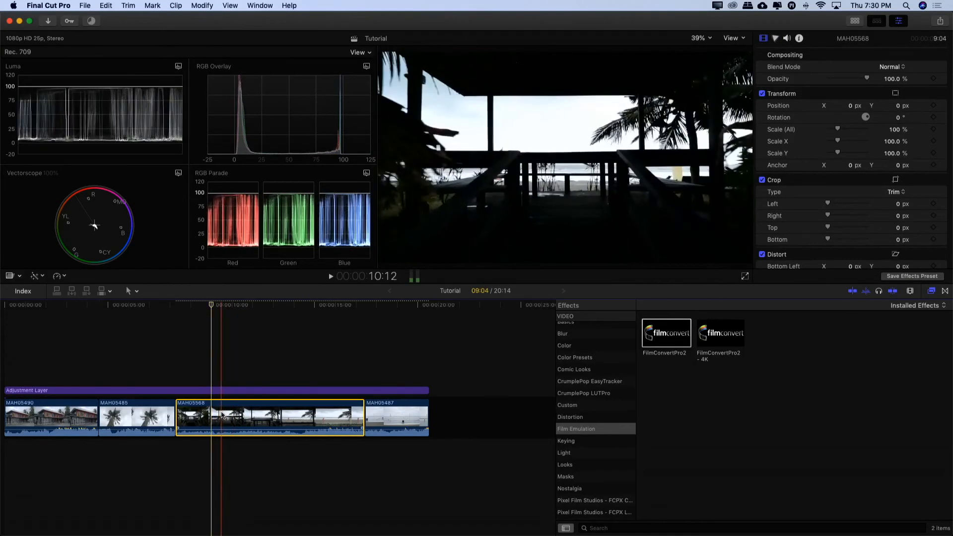
key("super+6")
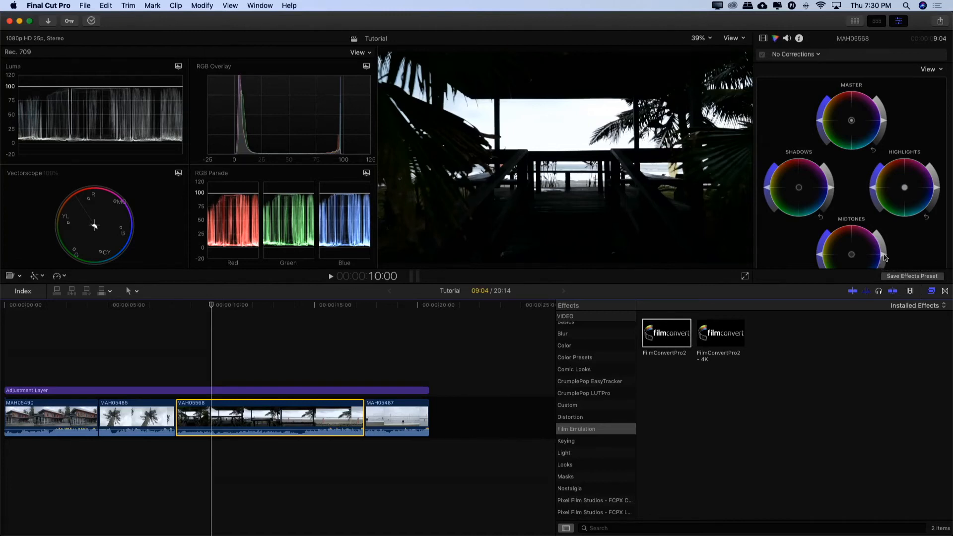
left_click(884, 258)
left_click_drag(886, 255, 884, 246)
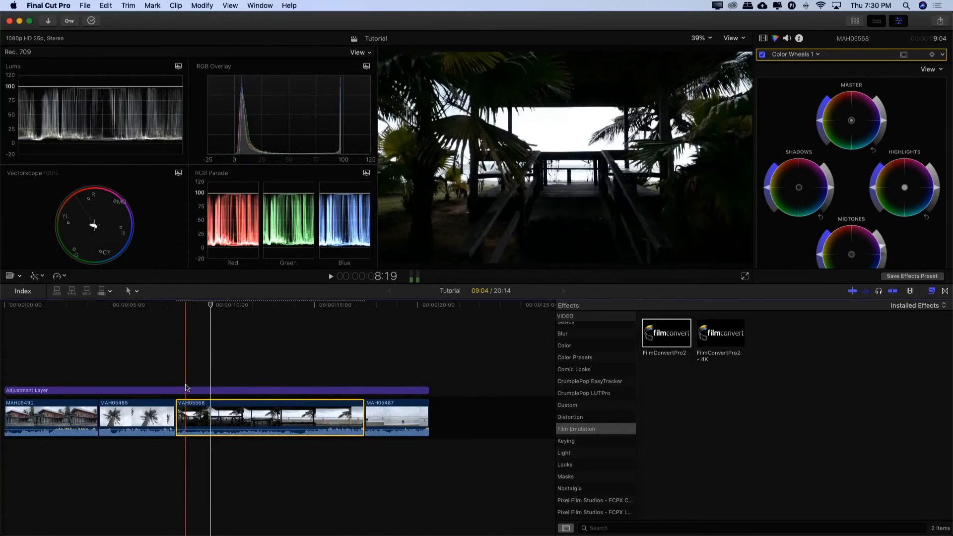
Step: Turn the Color Wheels 1 correction of MAH05568 off and on to compare the image at 8:19
left_click(186, 388)
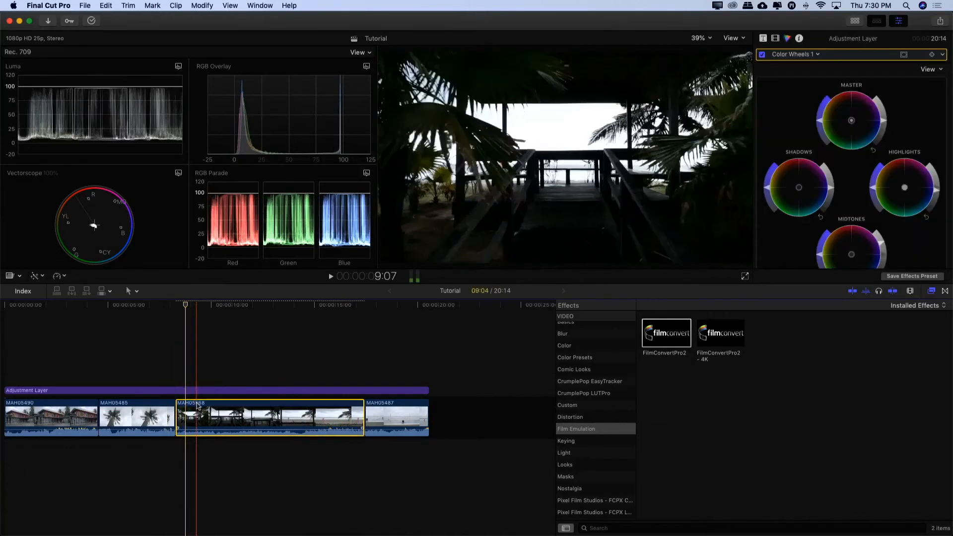
left_click(762, 55)
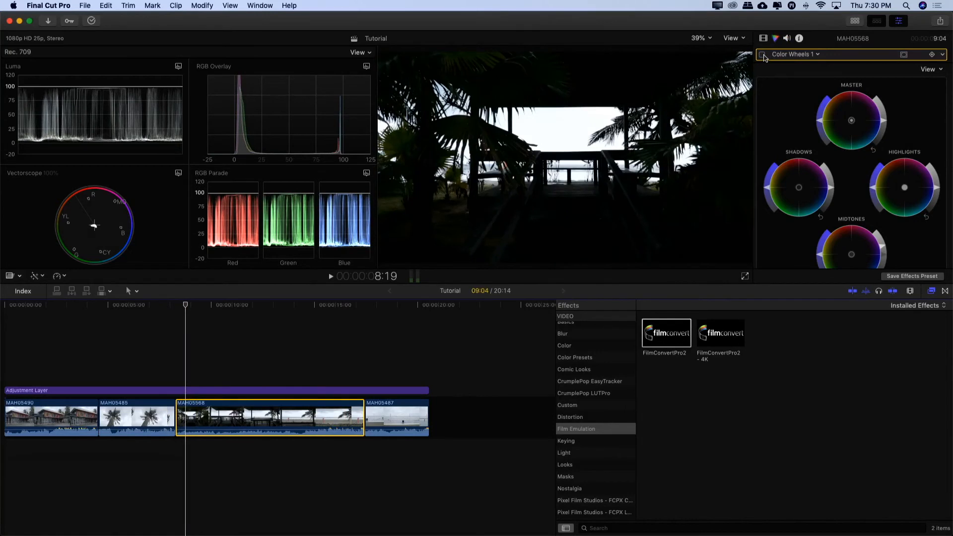
left_click(763, 55)
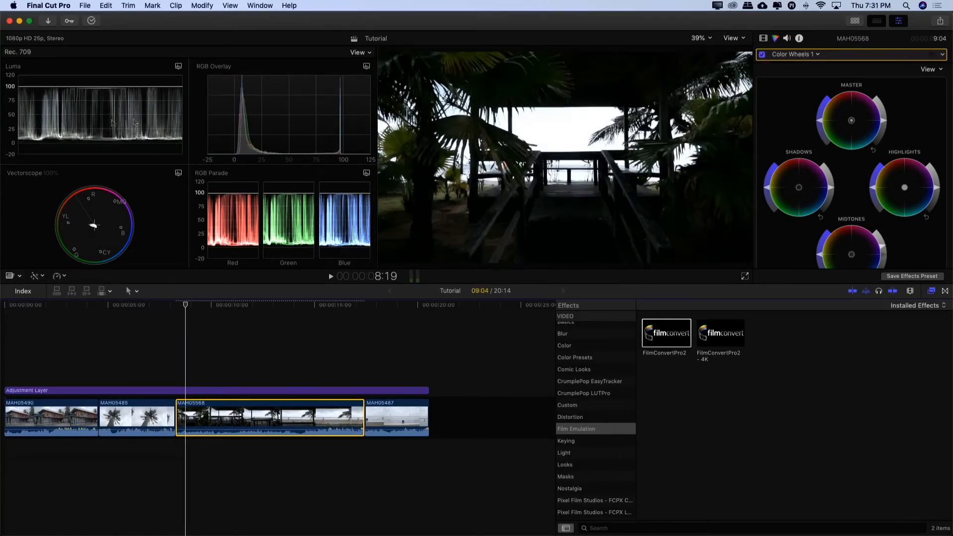
left_click(763, 55)
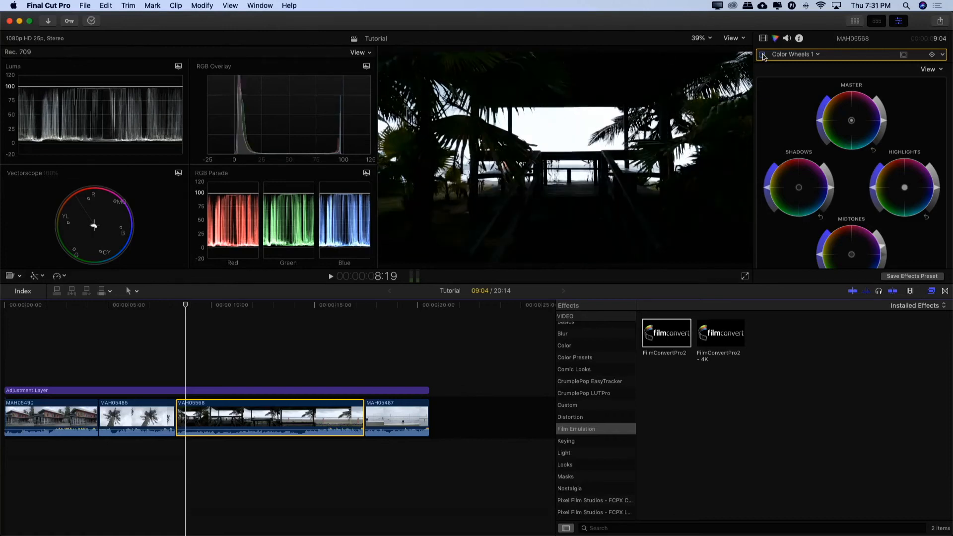
left_click(763, 55)
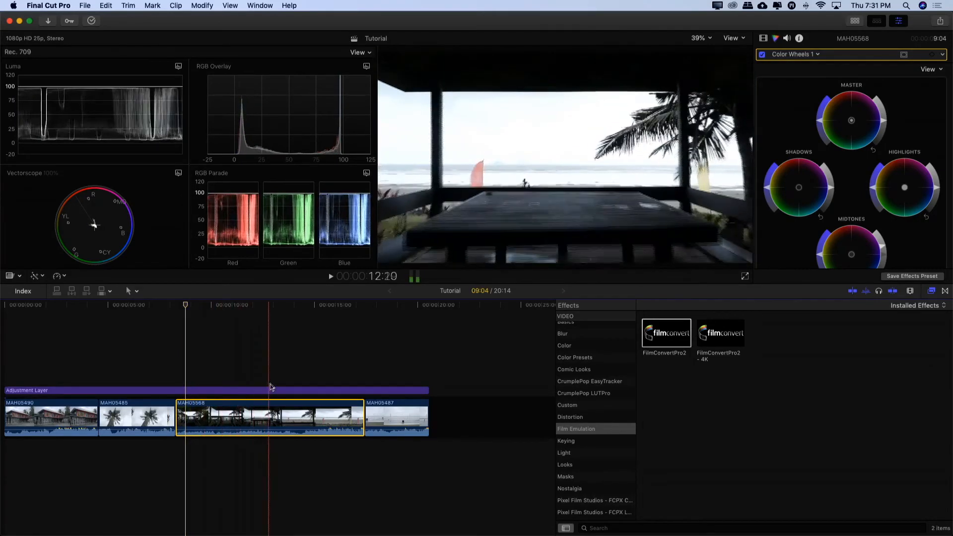
Step: Check MAH05568 at 14:21 and lower the highlights brightness of its Color Wheels 1 correction slightly
left_click(312, 367)
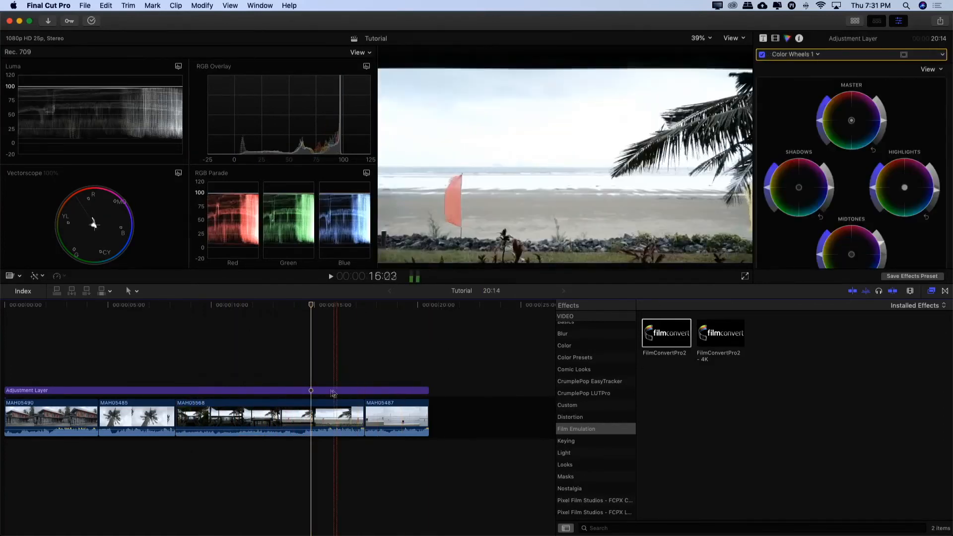
left_click(327, 391)
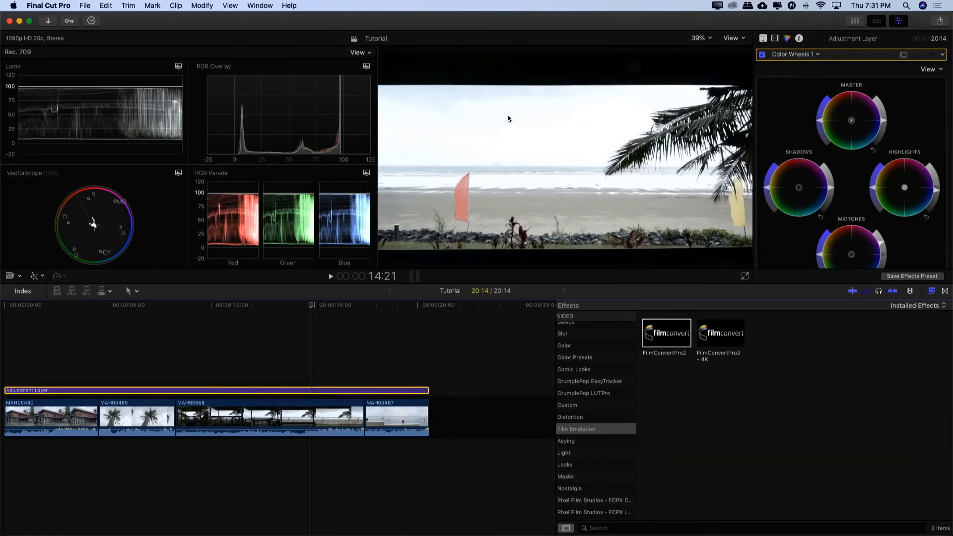
left_click(311, 420)
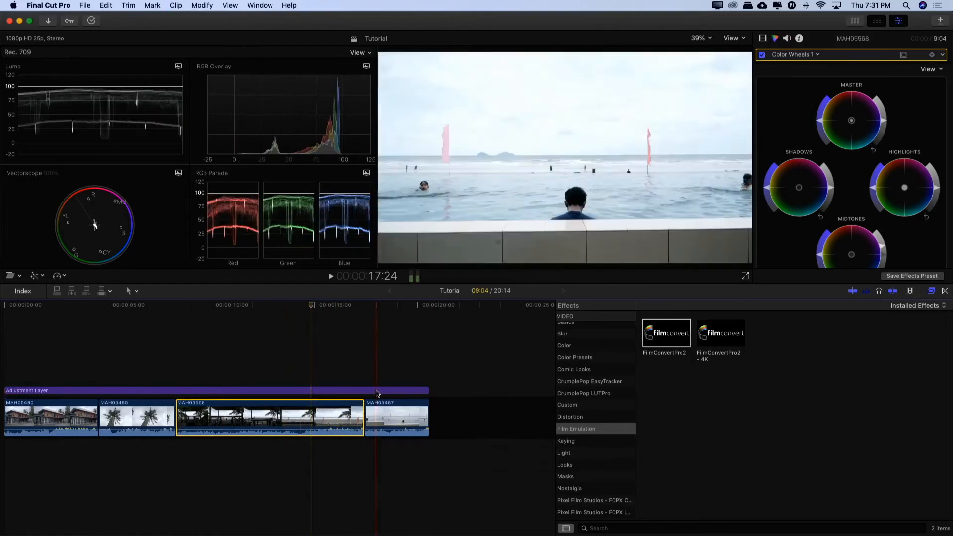
left_click_drag(939, 190, 936, 194)
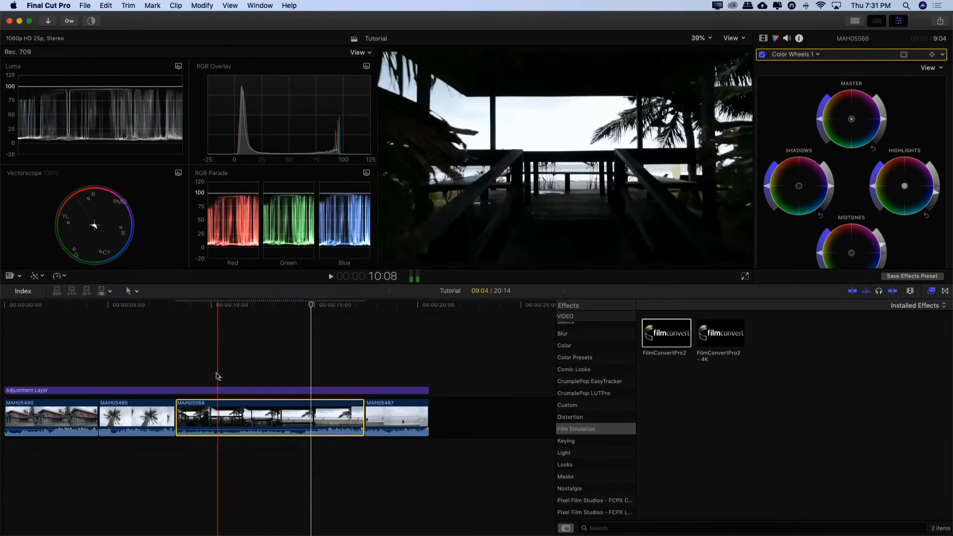
Step: Review the adjusted highlights at several points of MAH05568 and on MAH05487
left_click(214, 378)
left_click(217, 407)
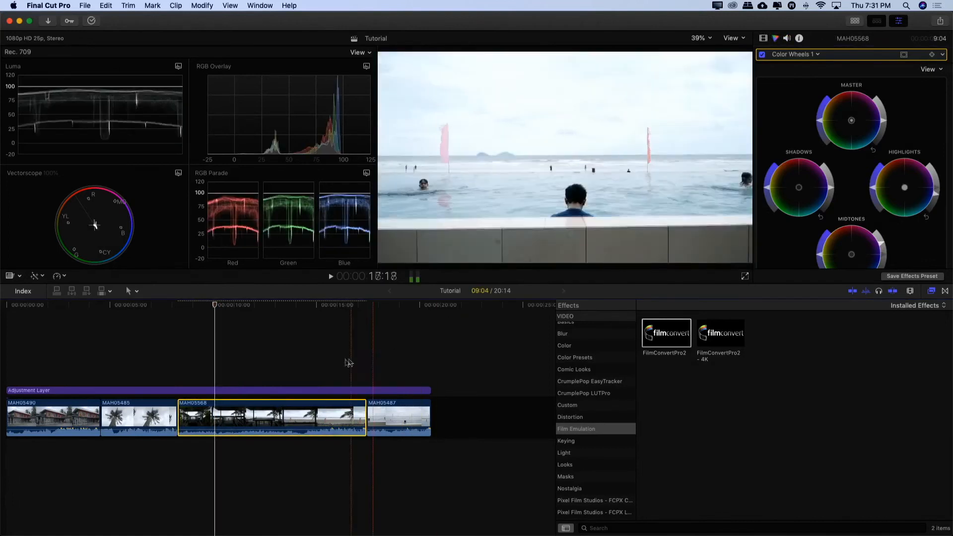
left_click(339, 363)
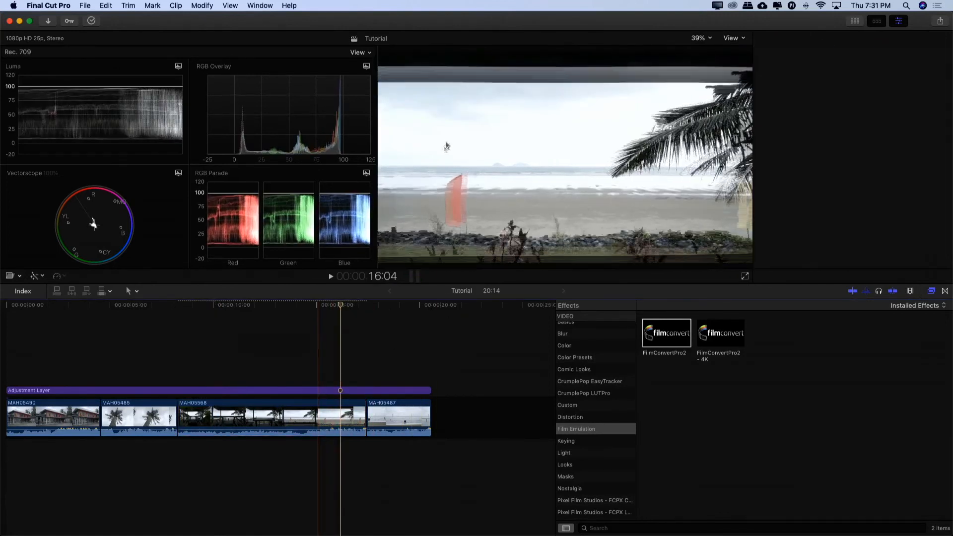
left_click(227, 357)
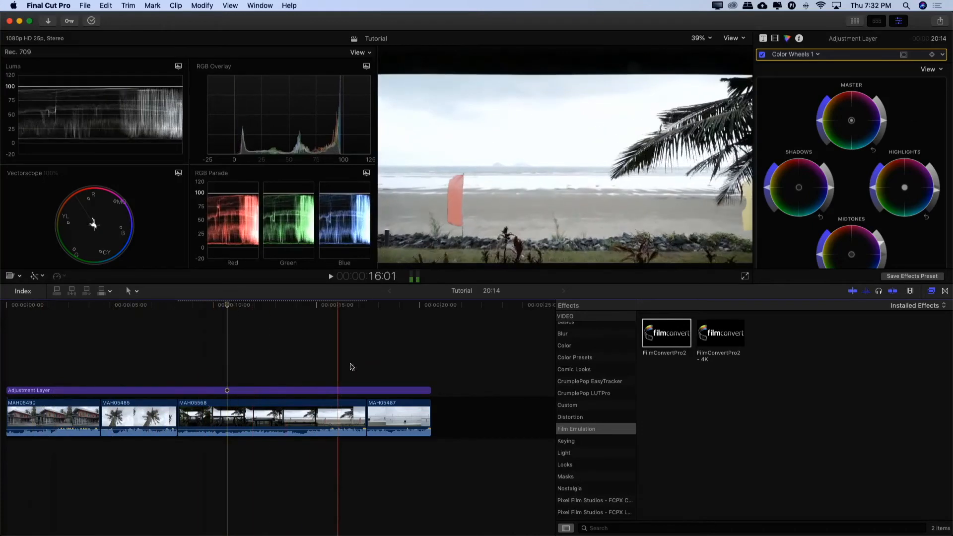
left_click(410, 367)
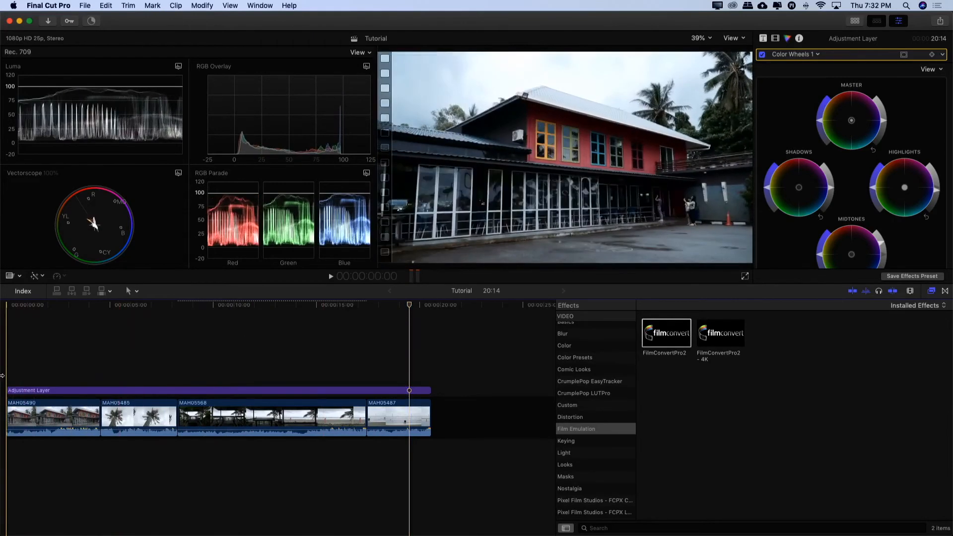
Step: Disable the Adjustment Layer and the Color Wheels 1 correction of MAH05568, and play the ungraded sequence from the start
left_click(13, 390)
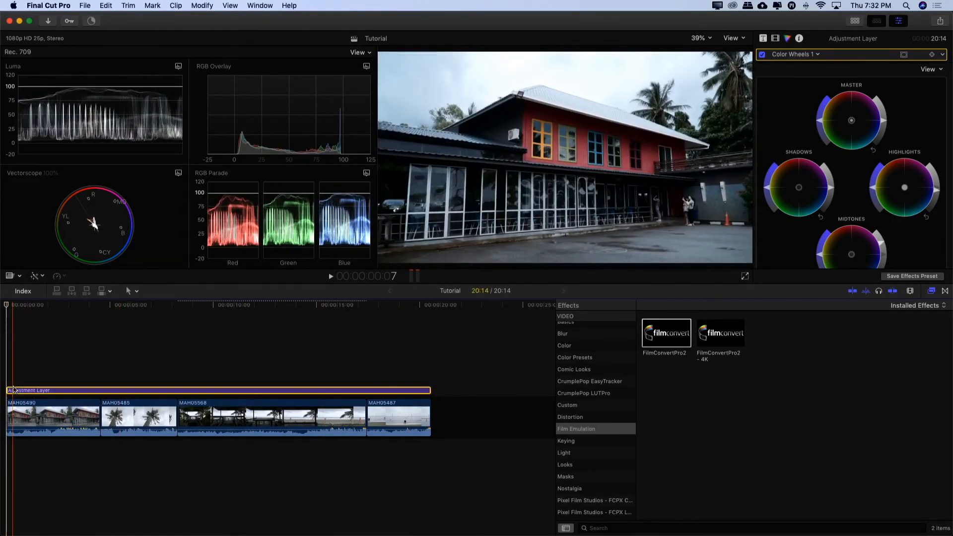
key("v")
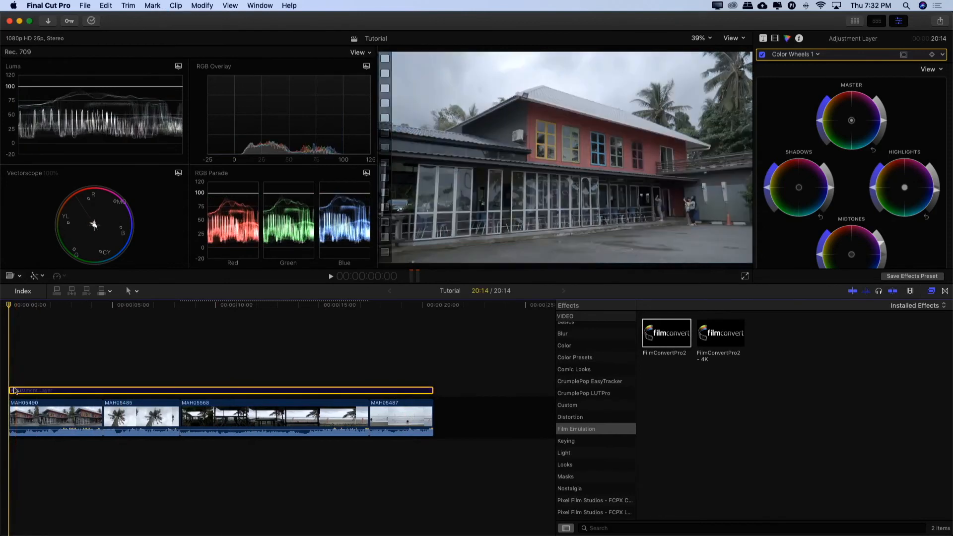
left_click(242, 421)
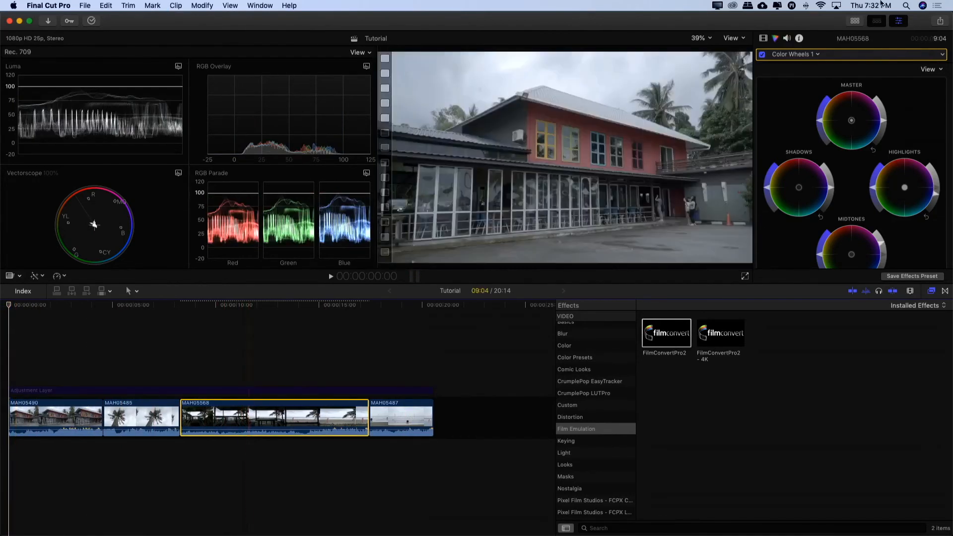
left_click(761, 54)
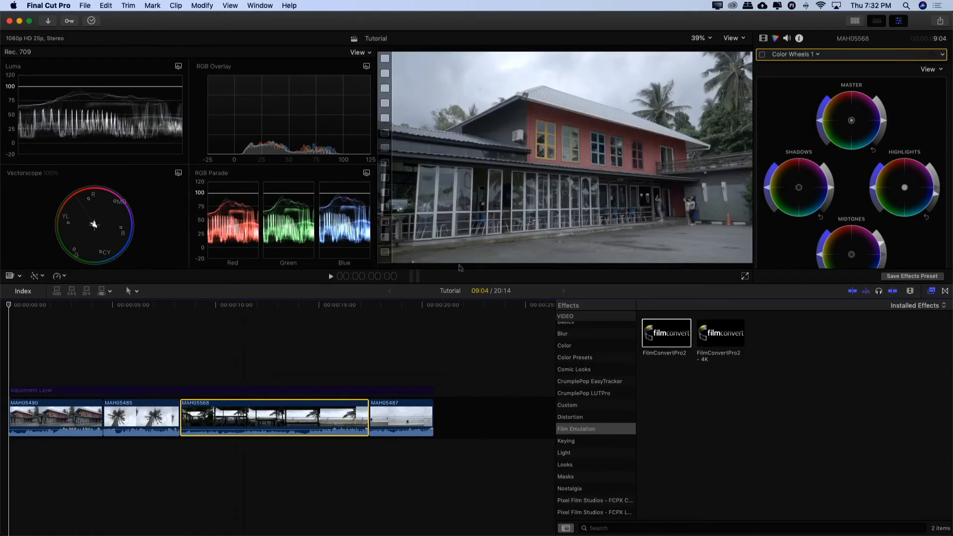
key("space")
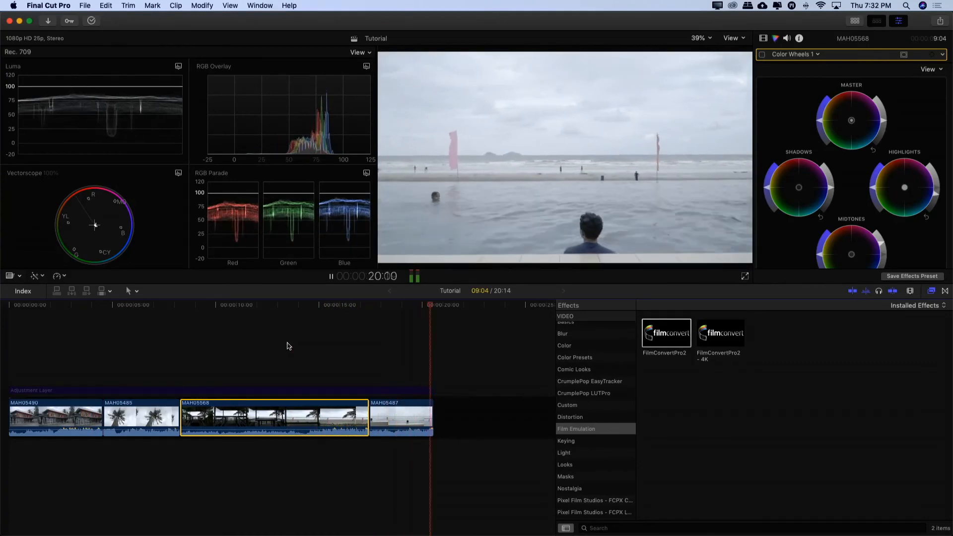
scroll(276, 352, "right", 1)
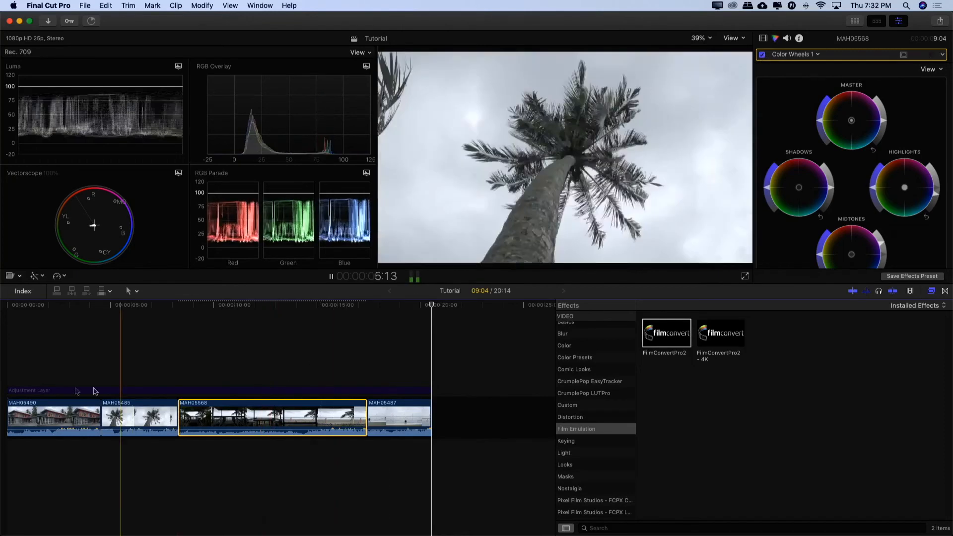
Step: Re-enable the Adjustment Layer to play the graded sequence, and close the Background Tasks window
left_click(13, 391)
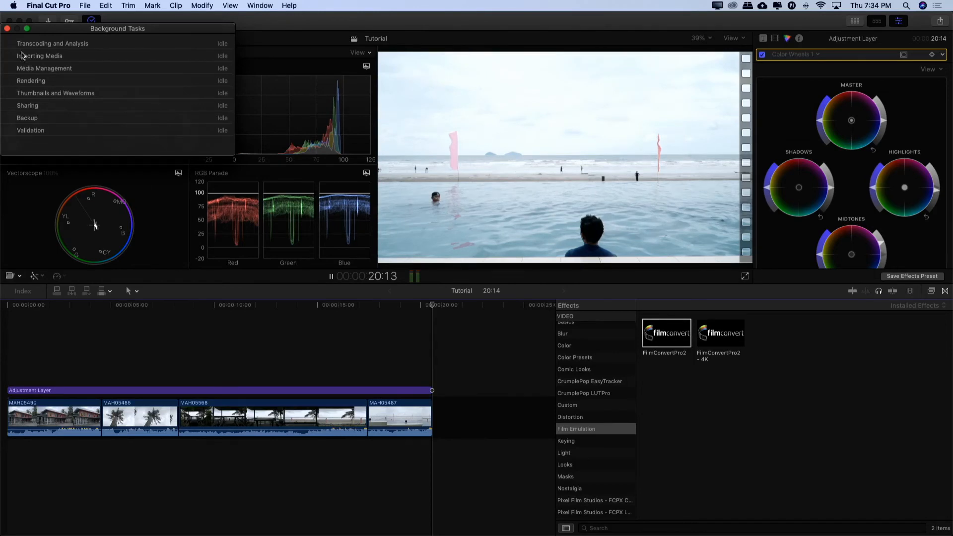
left_click(6, 28)
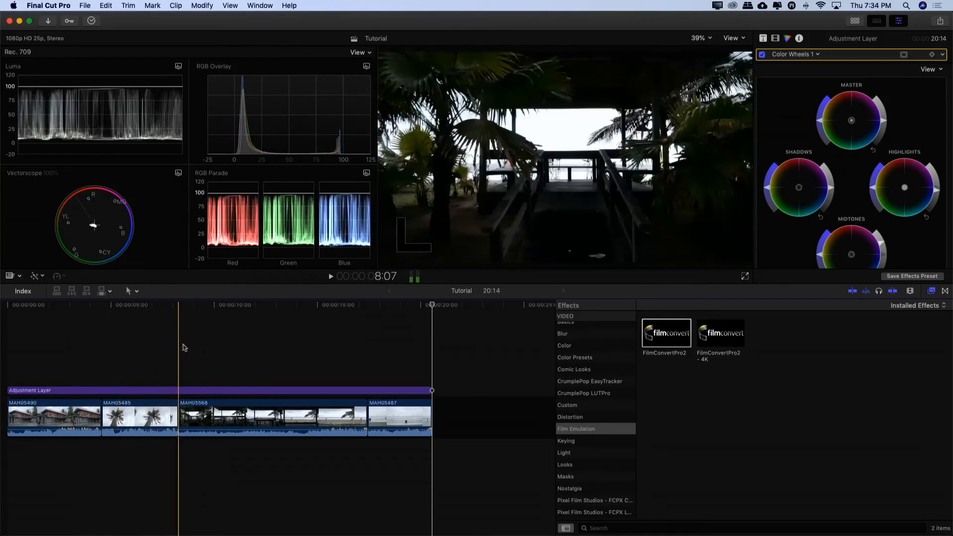
Step: Disable and re-enable the Adjustment Layer repeatedly to compare MAH05485 with and without the grade
key("v")
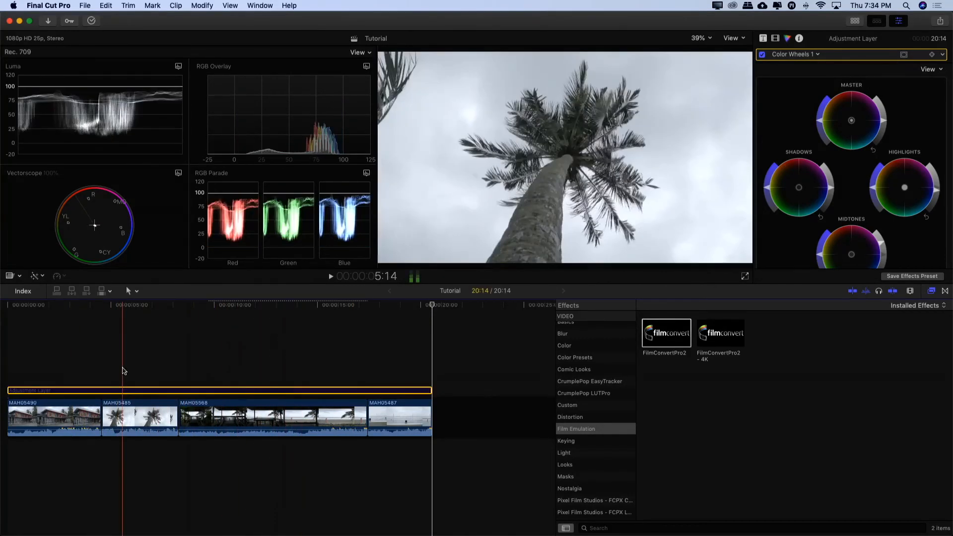
key("v")
key("v")
key("v")
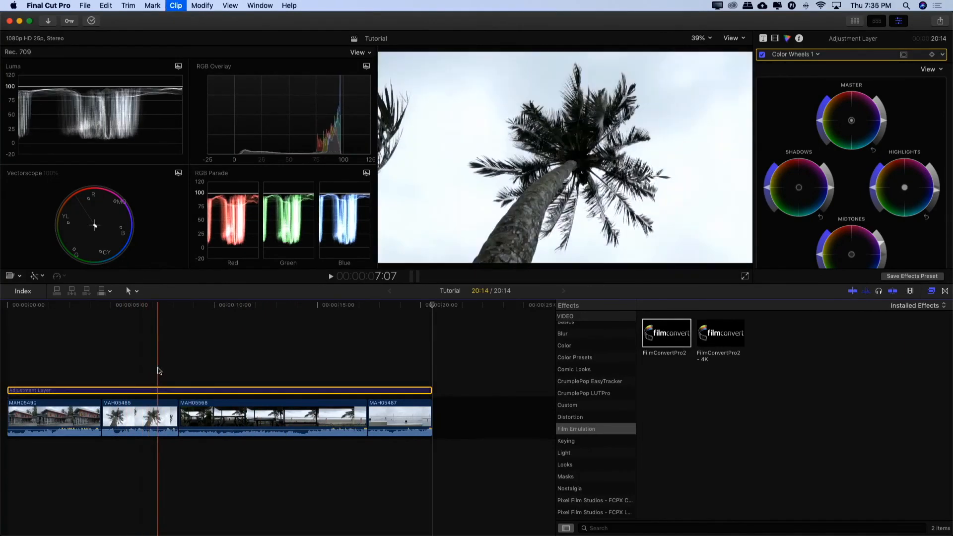